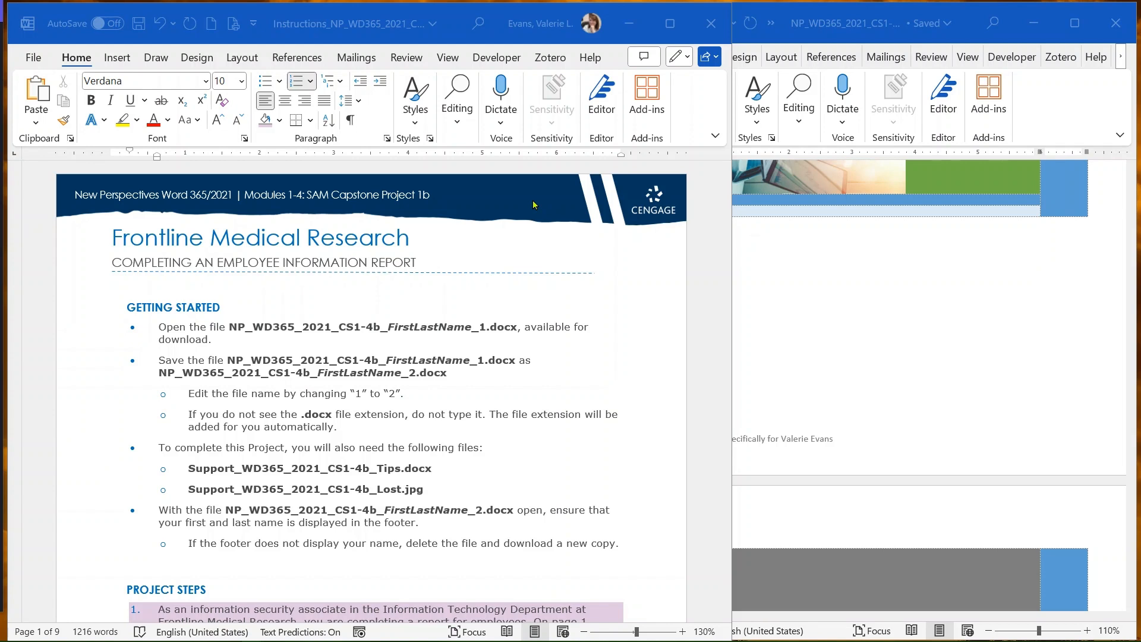
{"action": "left_click", "coordinate": [125, 62]}
{"action": "left_click", "coordinate": [119, 62]}
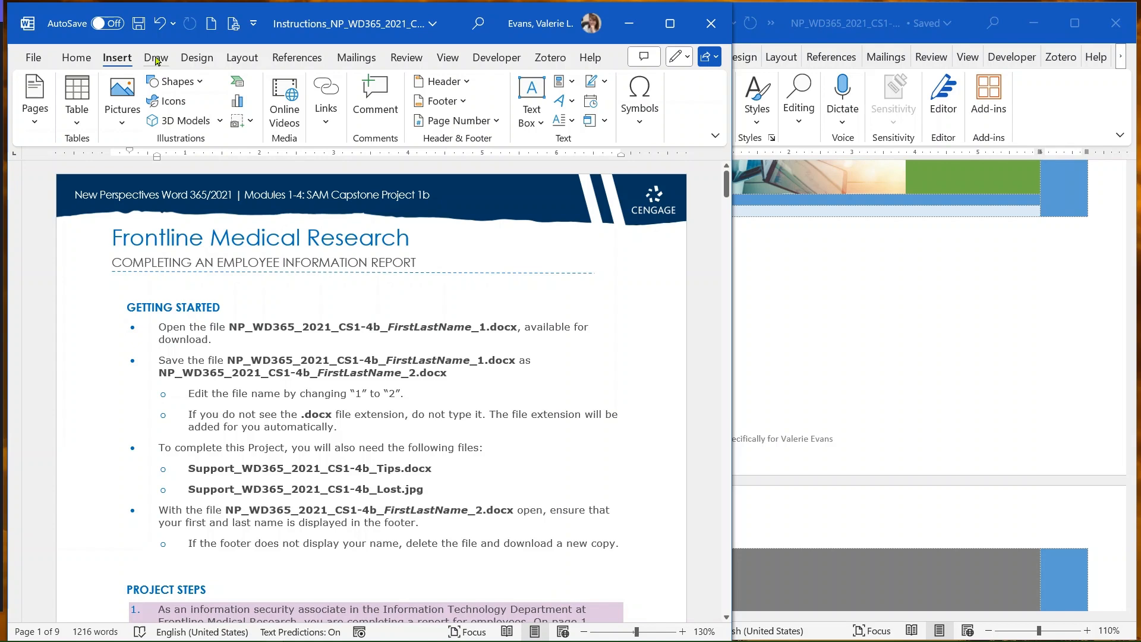
{"action": "left_click", "coordinate": [157, 59]}
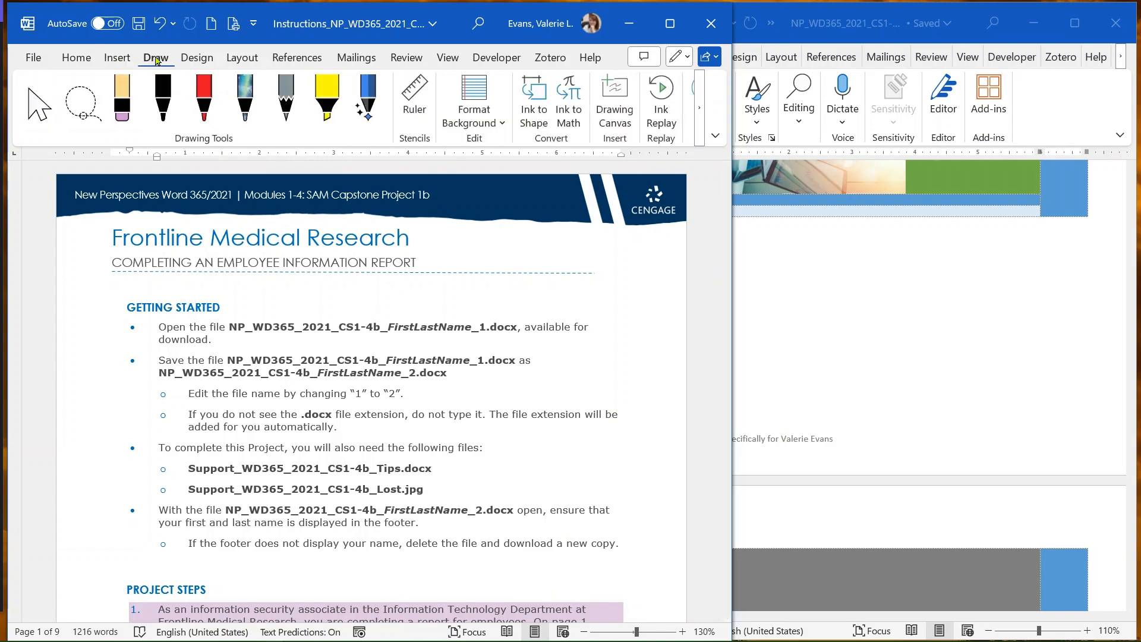
{"action": "left_click", "coordinate": [71, 58]}
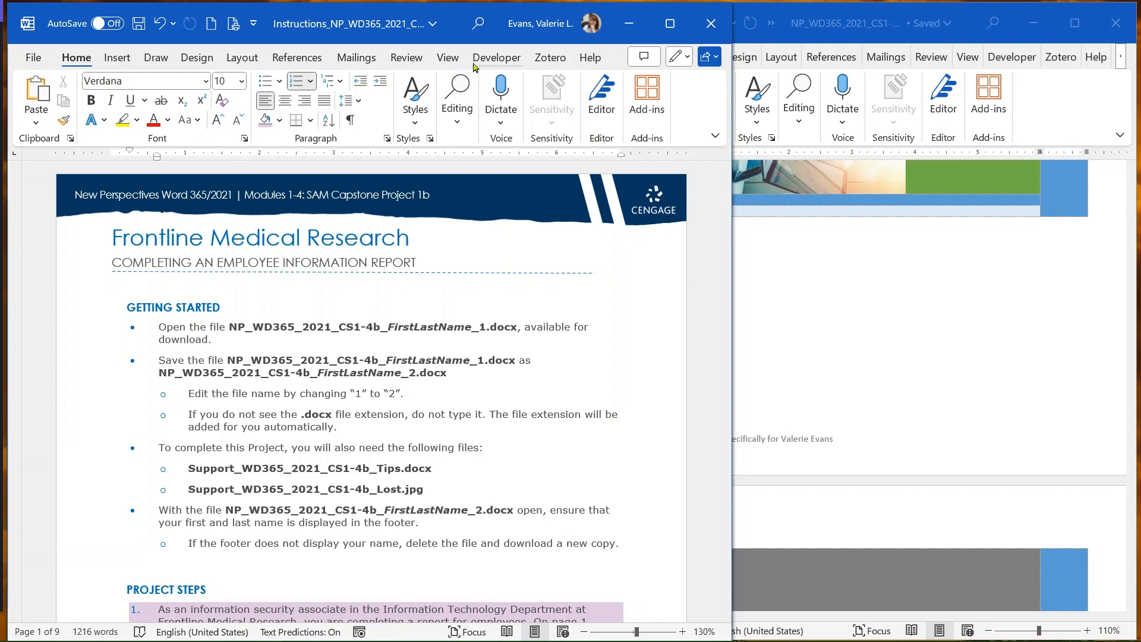
{"action": "left_click", "coordinate": [242, 59]}
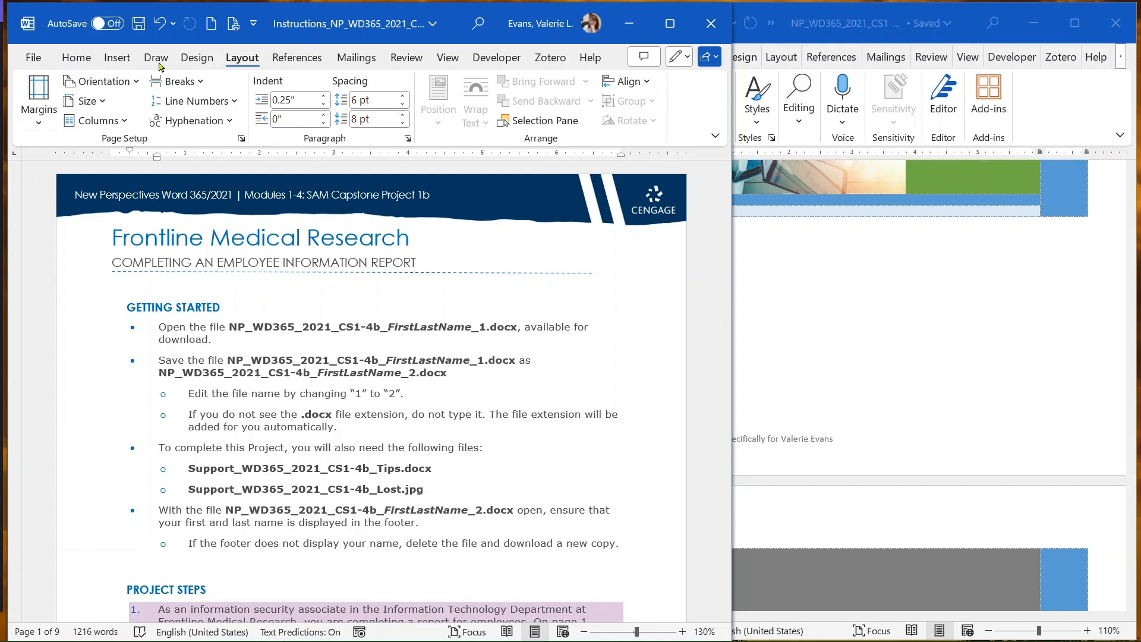
{"action": "left_click", "coordinate": [116, 59]}
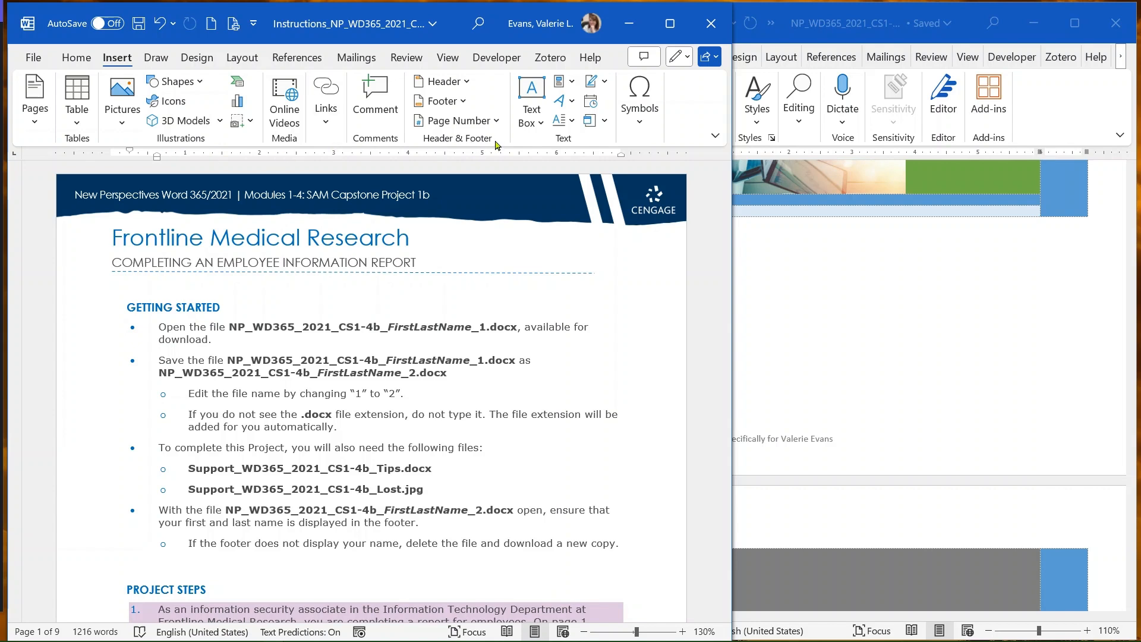
{"action": "left_click", "coordinate": [76, 61]}
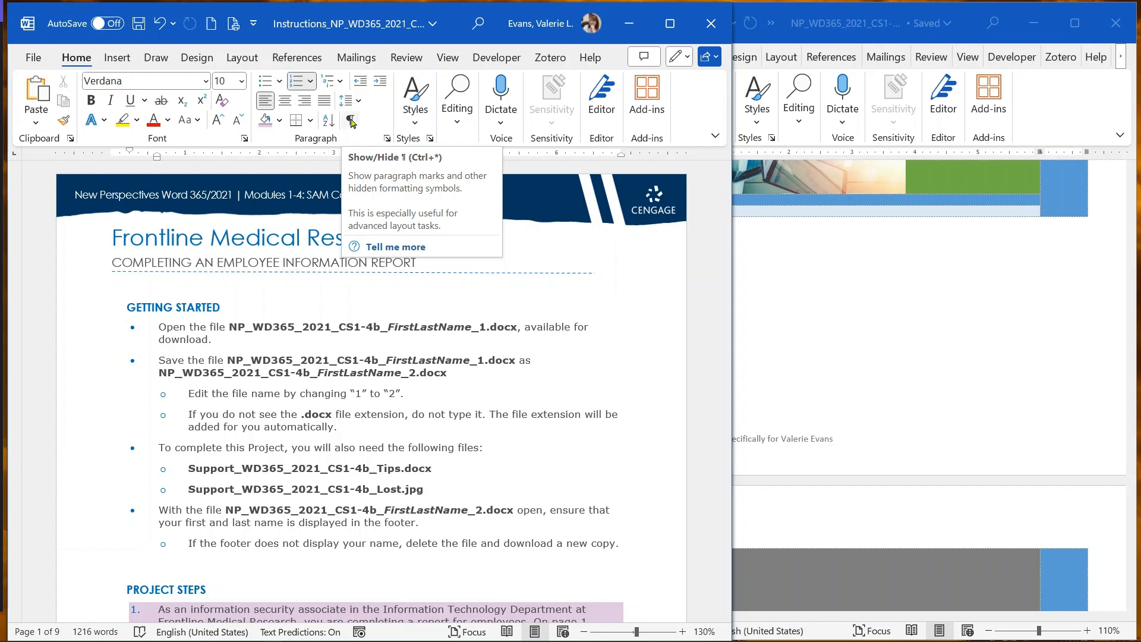
{"action": "left_click", "coordinate": [281, 122]}
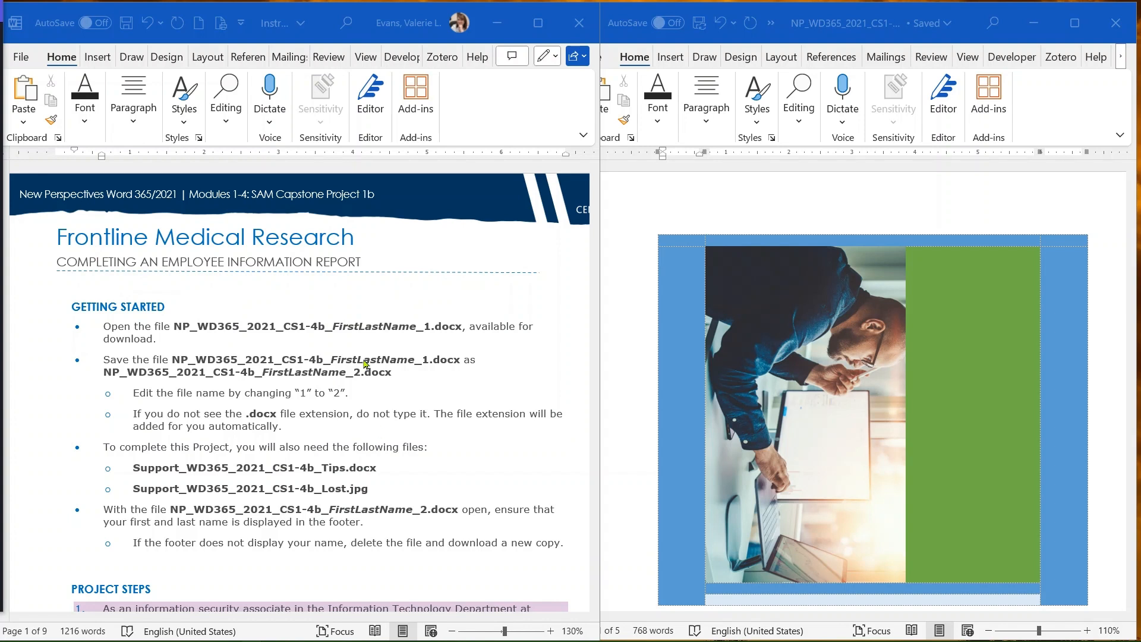
Read the file and footer requirements and the first five project steps in the instructions document.
{"action": "left_click", "coordinate": [172, 513]}
{"action": "left_click_drag", "start_coordinate": [365, 520], "coordinate": [200, 510]}
{"action": "left_click", "coordinate": [215, 511]}
{"action": "scroll", "coordinate": [369, 494], "scroll_direction": "down", "scroll_amount": 8}
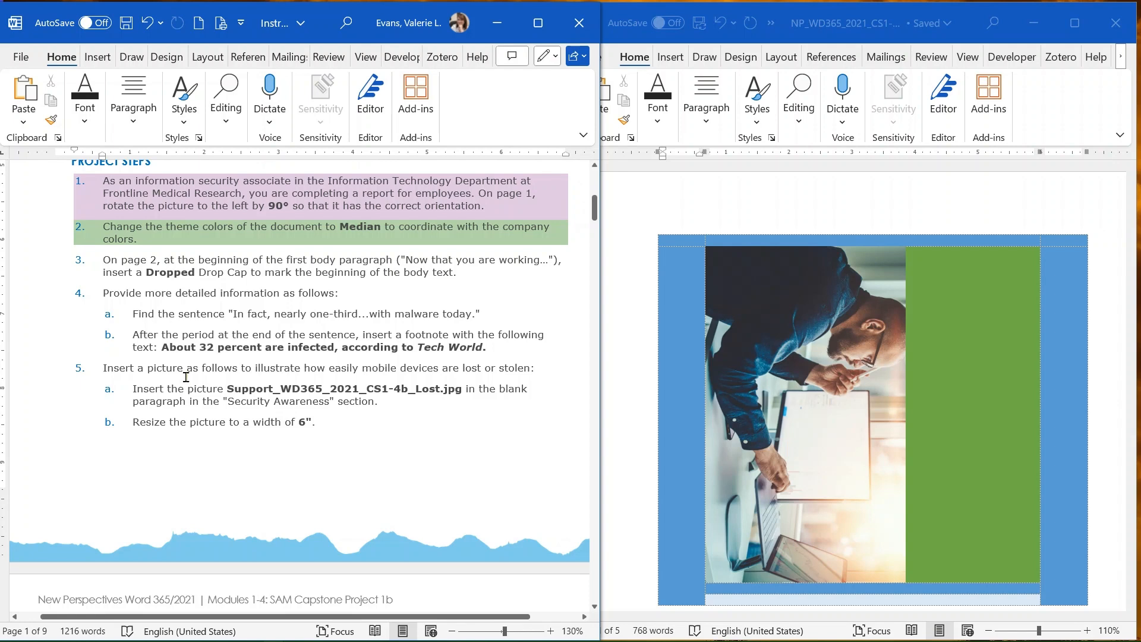
{"action": "scroll", "coordinate": [186, 377], "scroll_direction": "down", "scroll_amount": 5}
{"action": "scroll", "coordinate": [186, 376], "scroll_direction": "up", "scroll_amount": 6}
{"action": "scroll", "coordinate": [186, 377], "scroll_direction": "up", "scroll_amount": 2}
{"action": "scroll", "coordinate": [186, 377], "scroll_direction": "down", "scroll_amount": 2}
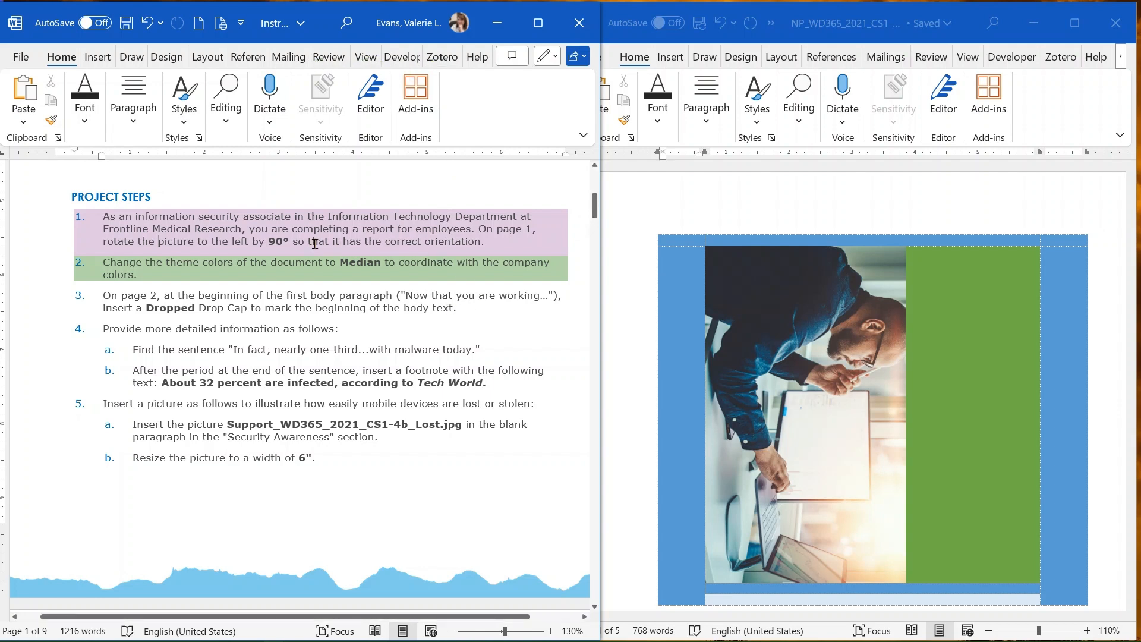
Select the cover picture on page 1 of the report and widen the report's window over the instructions.
{"action": "left_click", "coordinate": [819, 359]}
{"action": "left_click", "coordinate": [818, 356]}
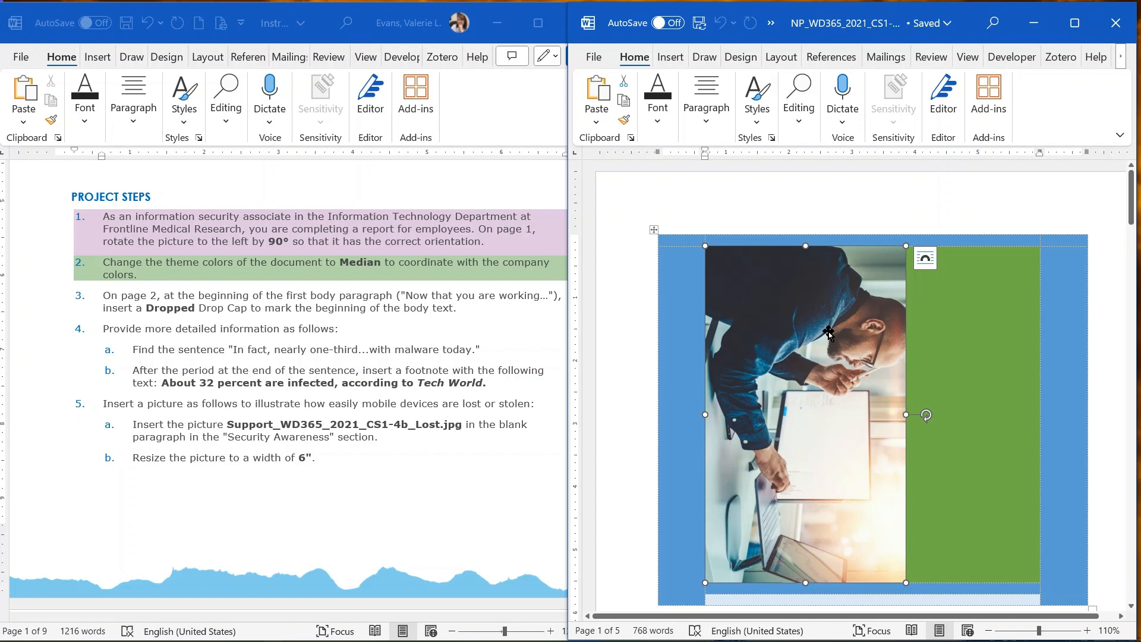
{"action": "left_click", "coordinate": [628, 527]}
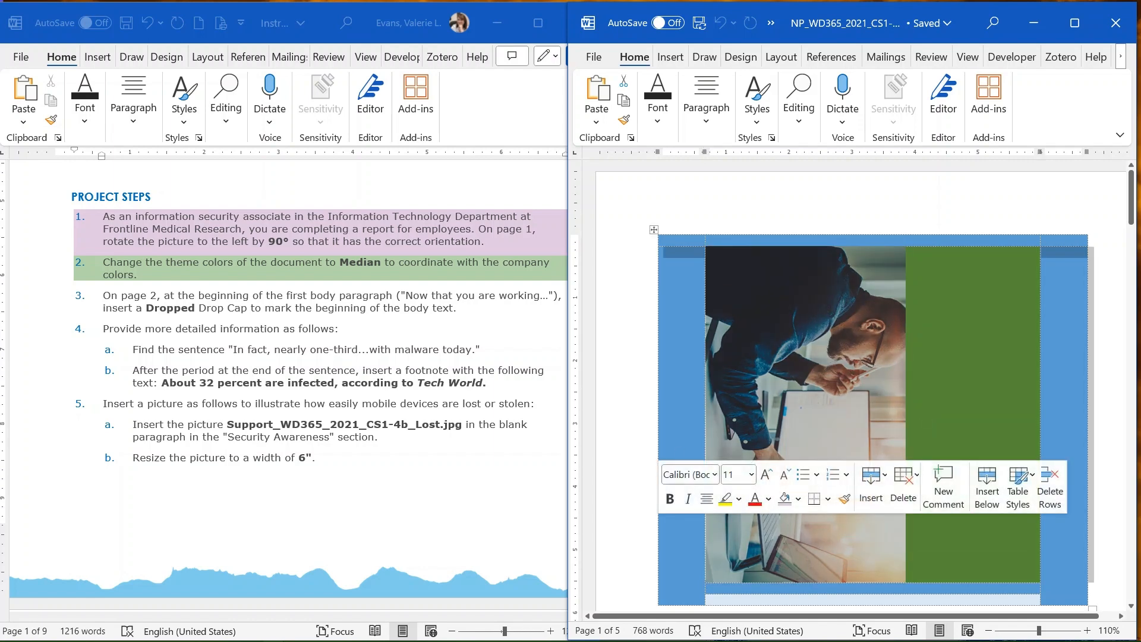
{"action": "left_click", "coordinate": [798, 344]}
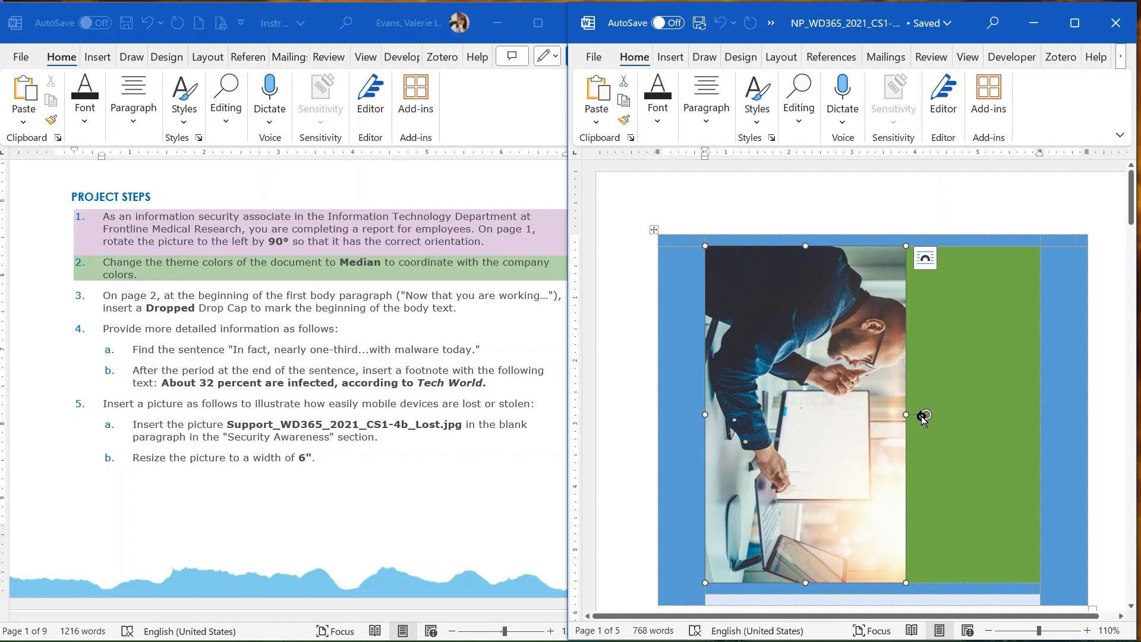
{"action": "left_click_drag", "start_coordinate": [557, 404], "coordinate": [406, 397]}
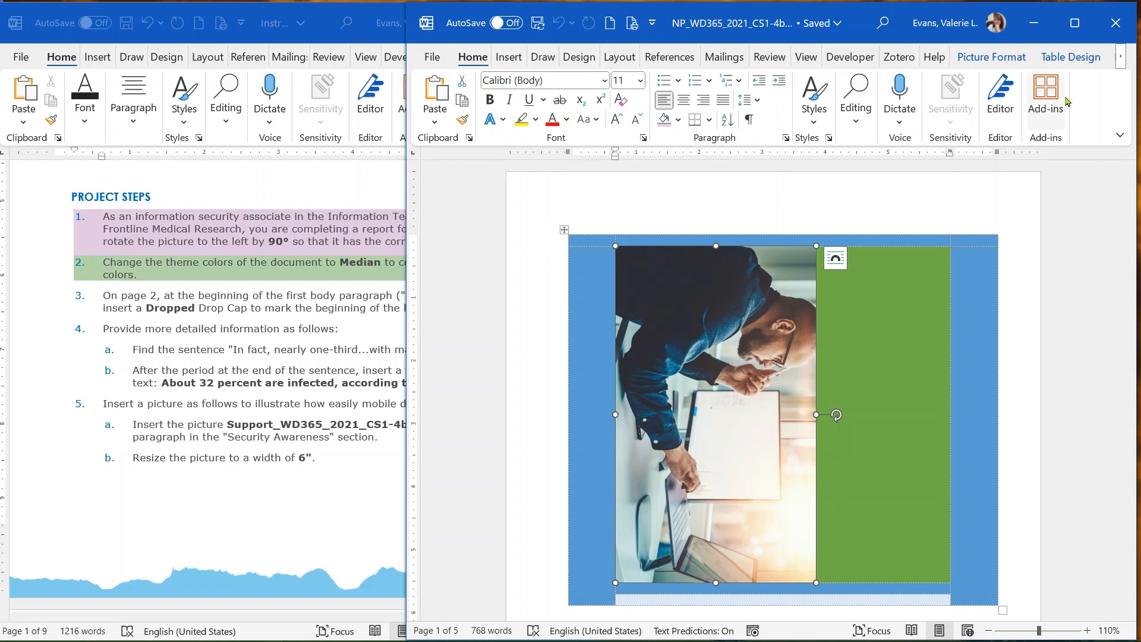
{"action": "left_click", "coordinate": [1068, 62]}
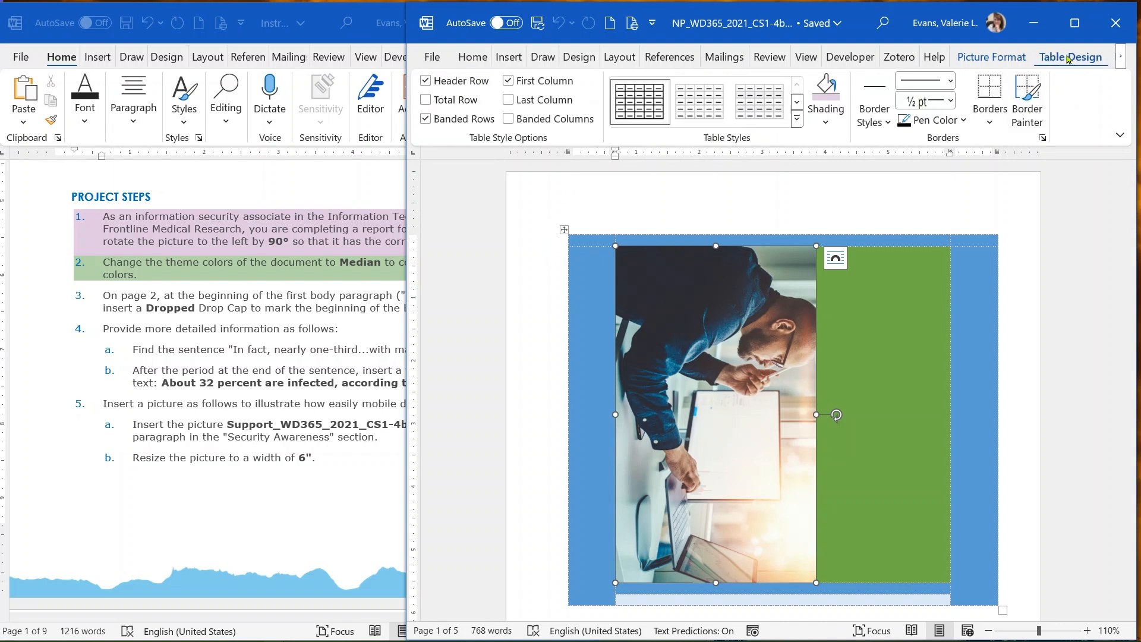
{"action": "left_click", "coordinate": [988, 60]}
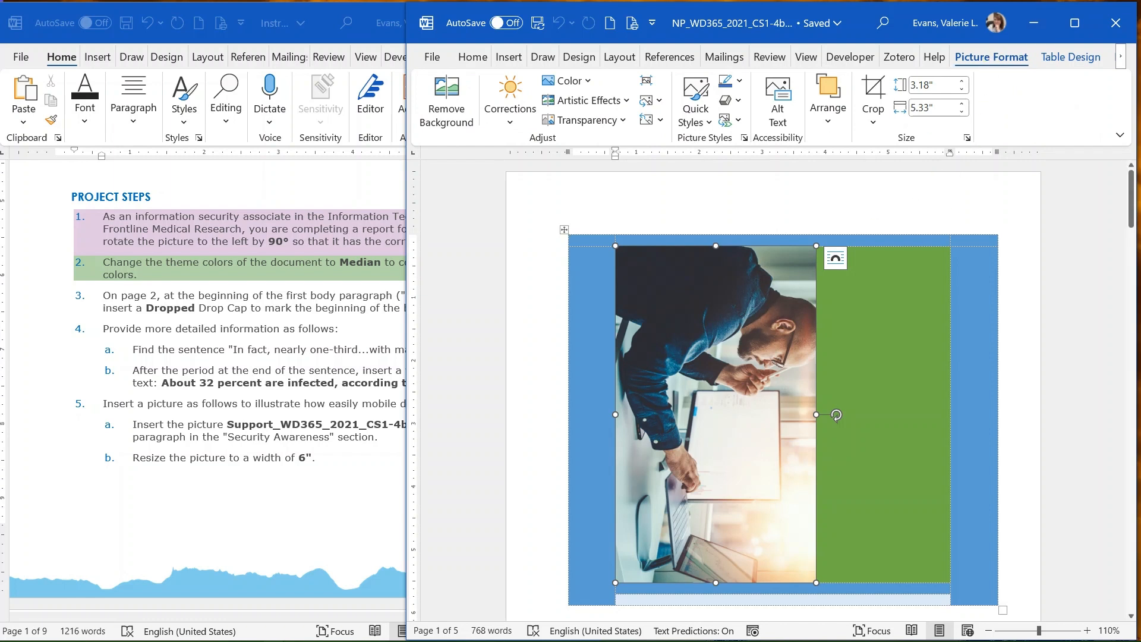
{"action": "left_click", "coordinate": [815, 576]}
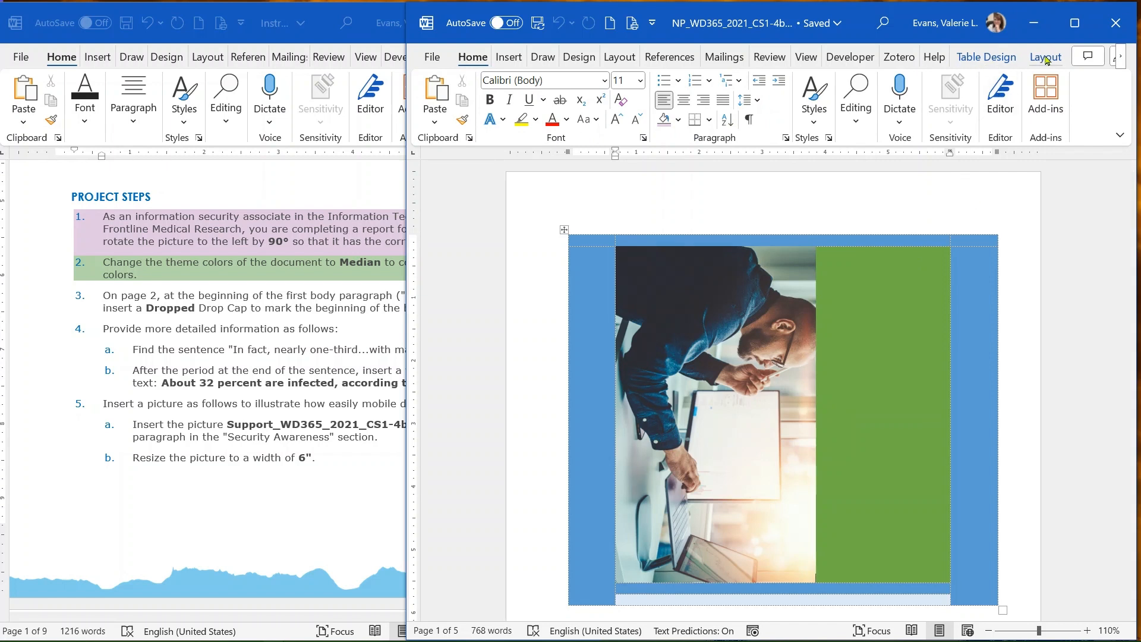
{"action": "left_click", "coordinate": [720, 334]}
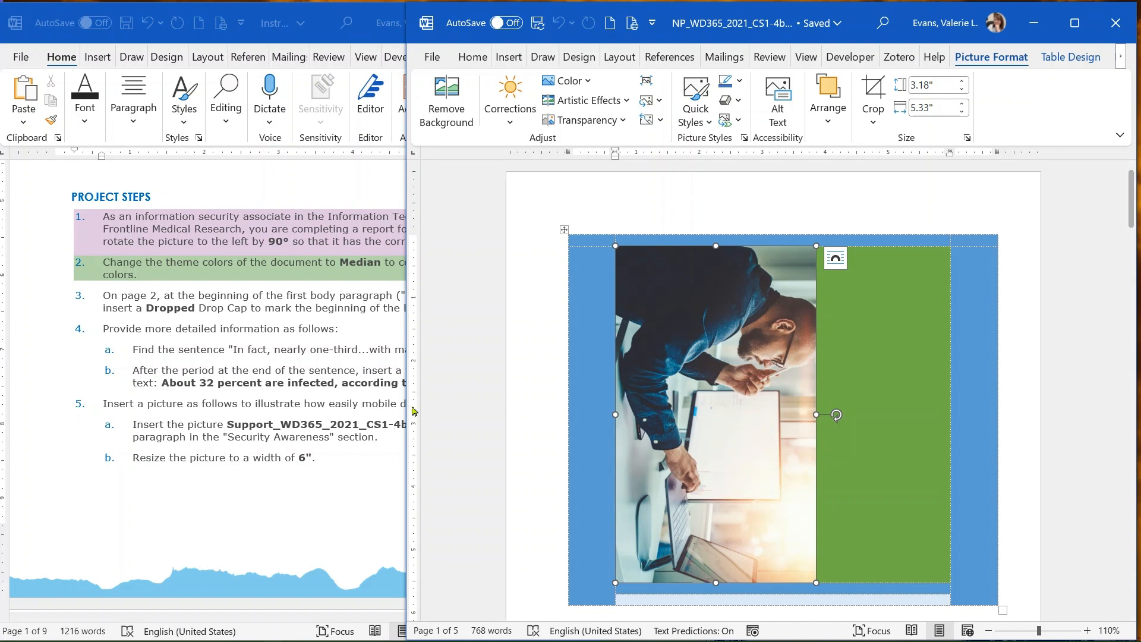
Widen the report's window further and rotate the page 1 picture 90° to the left so it stands upright.
{"action": "left_click_drag", "start_coordinate": [407, 402], "coordinate": [291, 402]}
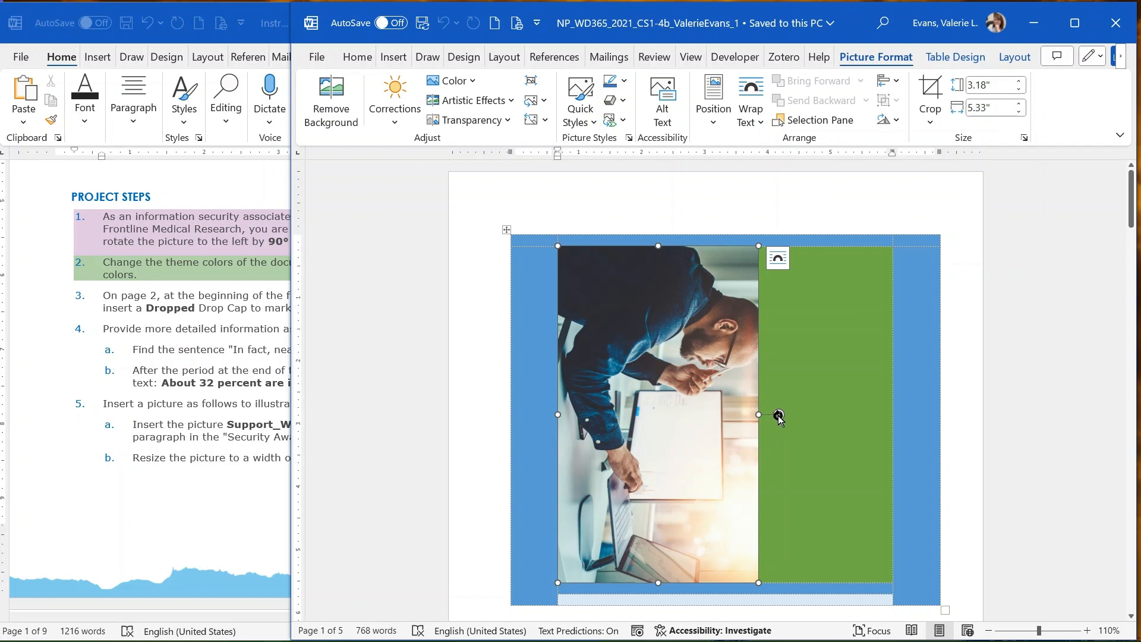
{"action": "left_click_drag", "start_coordinate": [779, 414], "coordinate": [656, 288]}
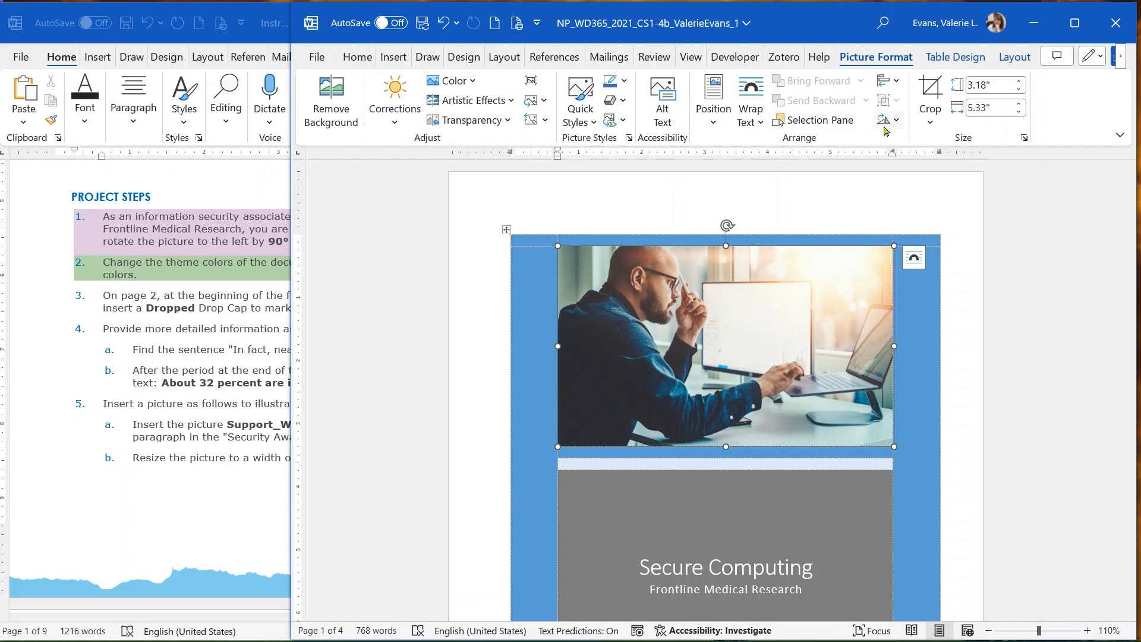
{"action": "left_click", "coordinate": [897, 122]}
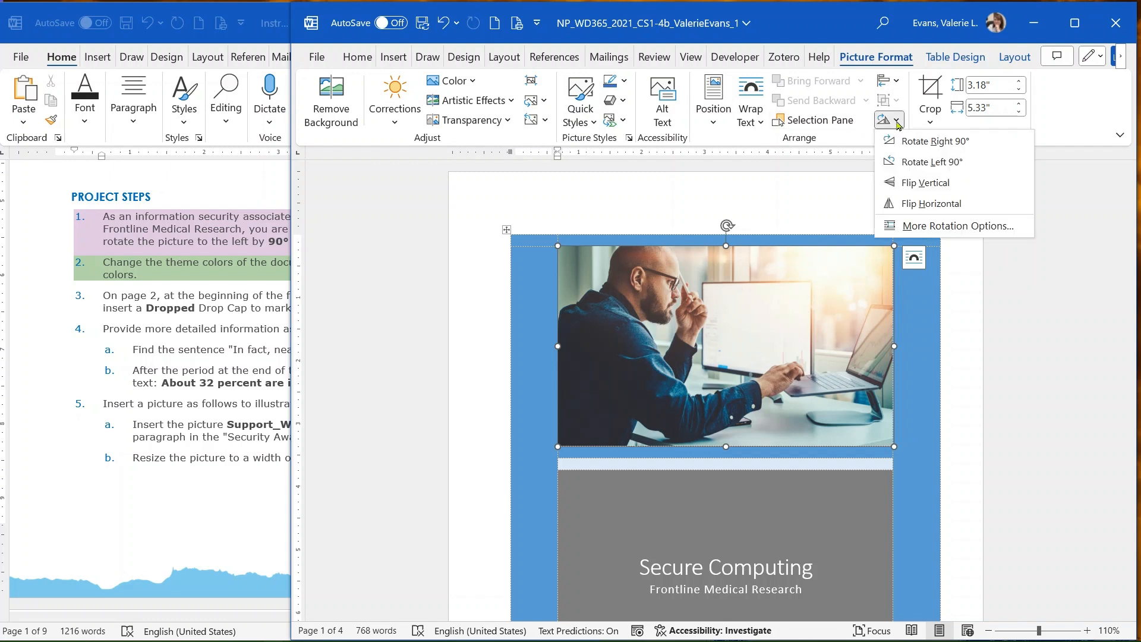
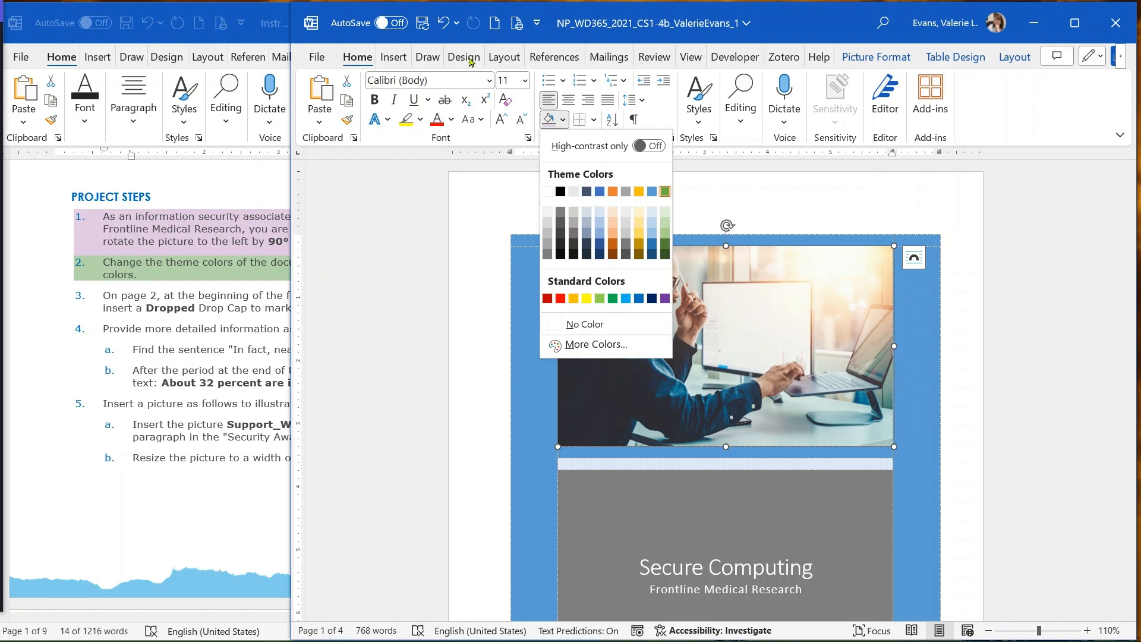
Change the report's theme colors to Median and check the resulting theme colors in the shading palette.
{"action": "left_click", "coordinate": [464, 59]}
{"action": "left_click", "coordinate": [462, 60]}
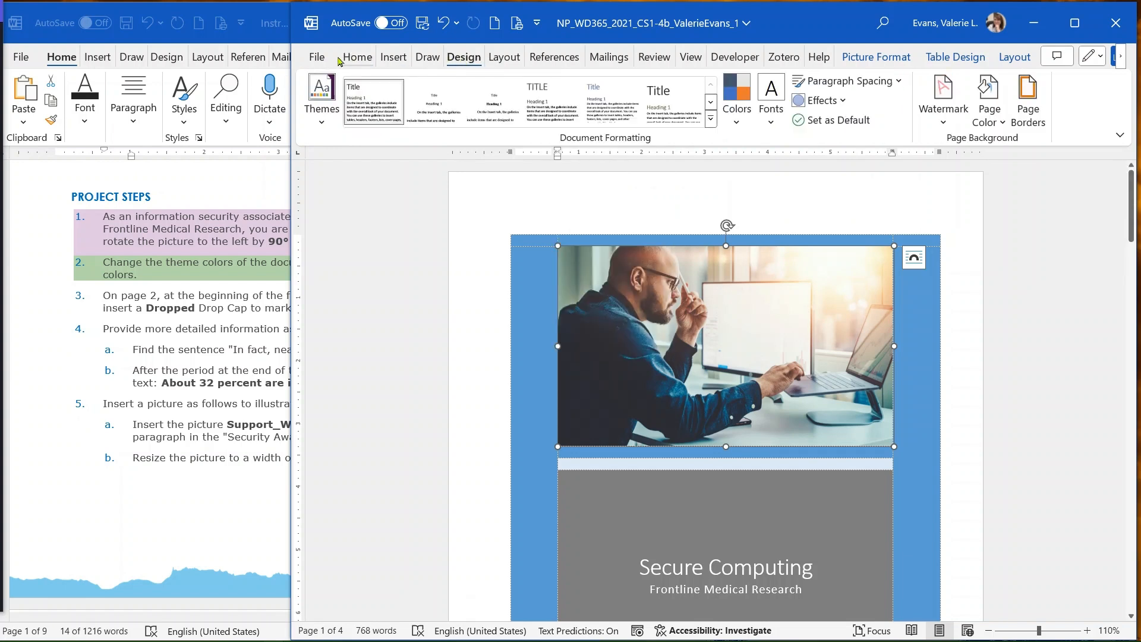
{"action": "left_click", "coordinate": [323, 122]}
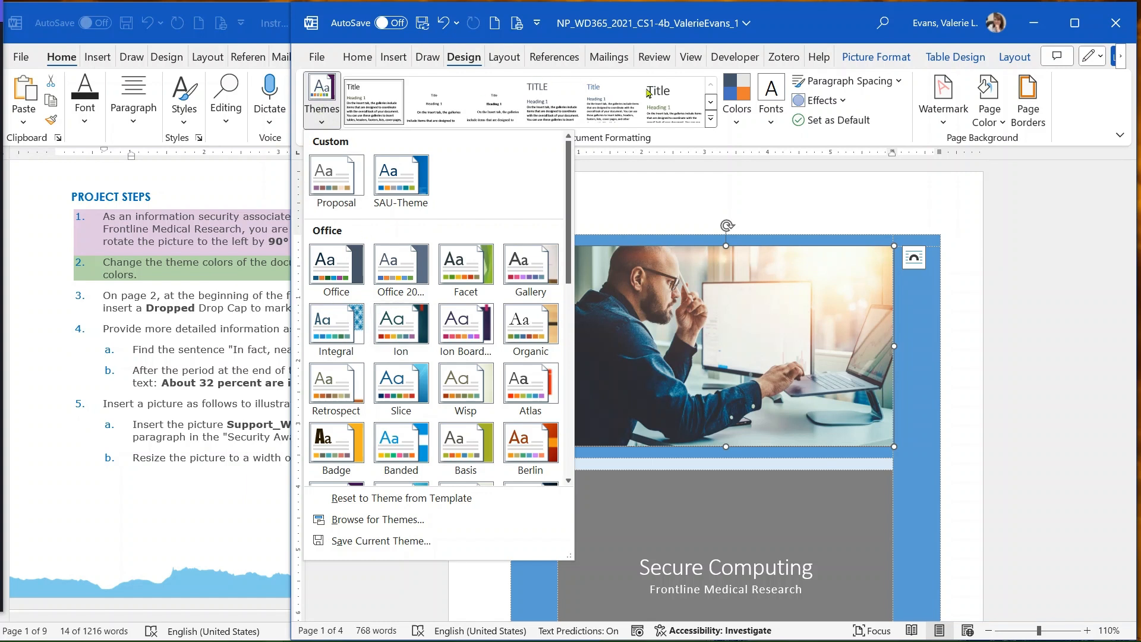
{"action": "left_click", "coordinate": [738, 122]}
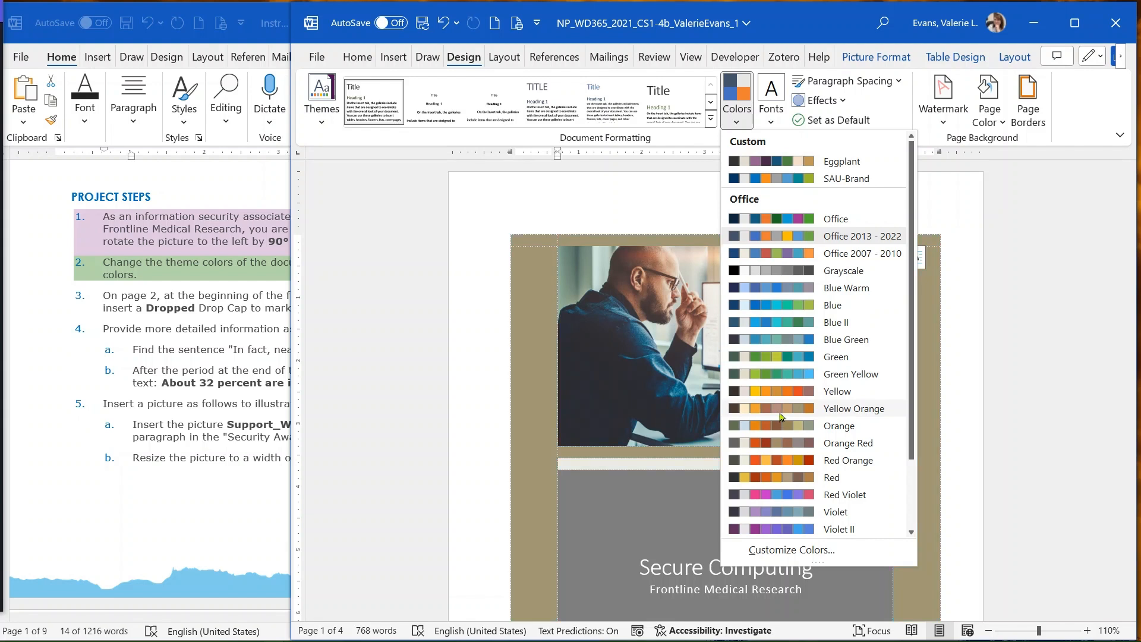
{"action": "scroll", "coordinate": [782, 408], "scroll_direction": "down", "scroll_amount": 1}
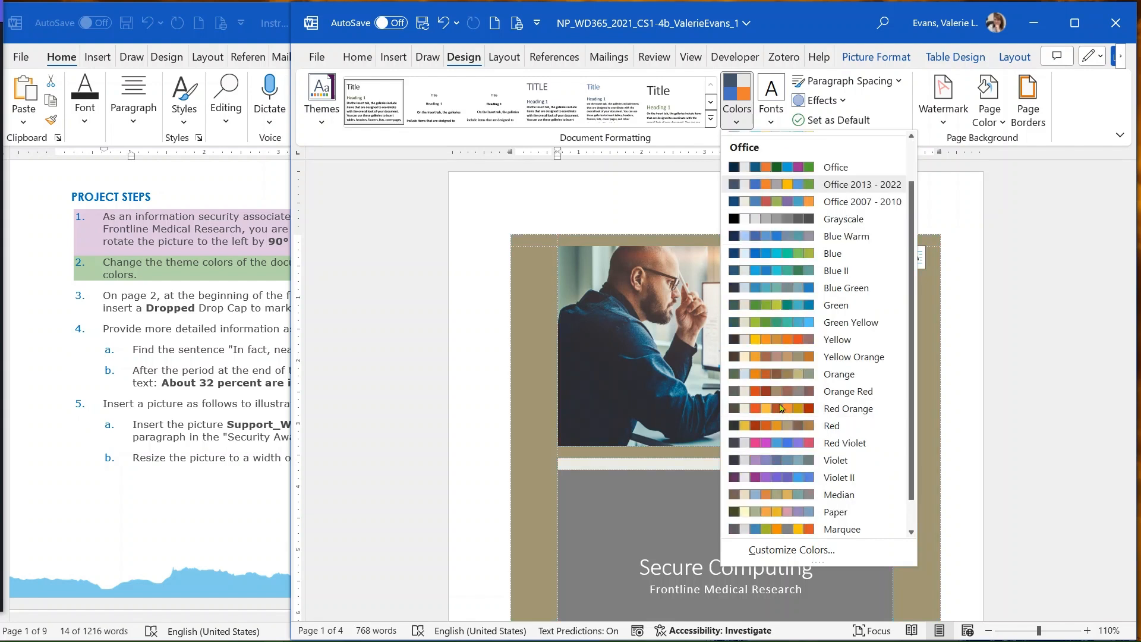
{"action": "scroll", "coordinate": [782, 409], "scroll_direction": "down", "scroll_amount": 1}
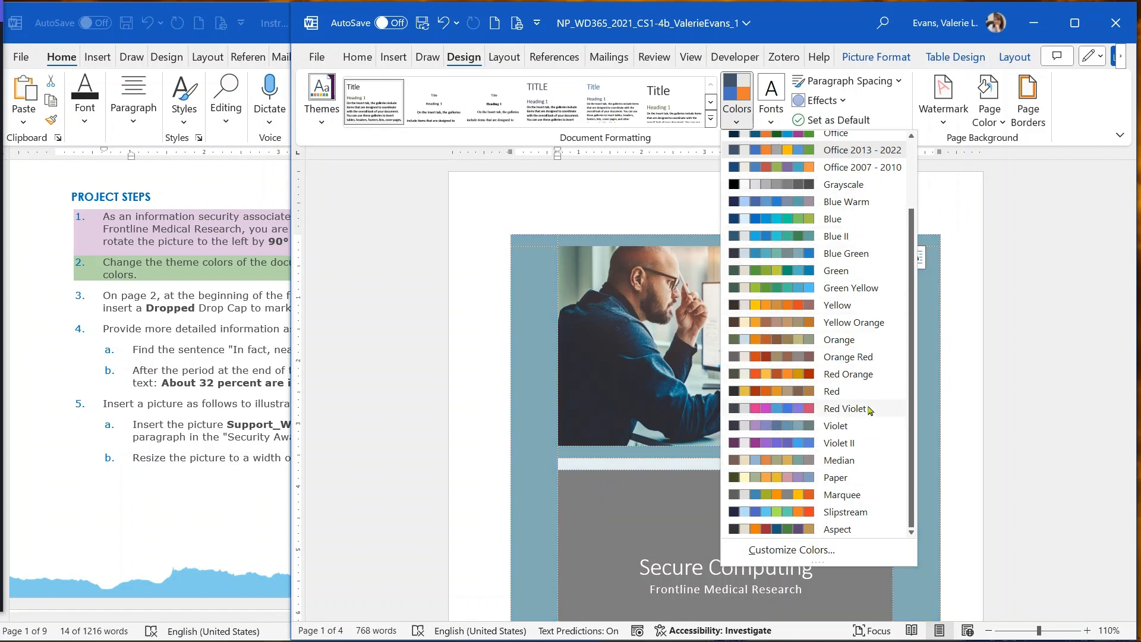
{"action": "left_click", "coordinate": [838, 461]}
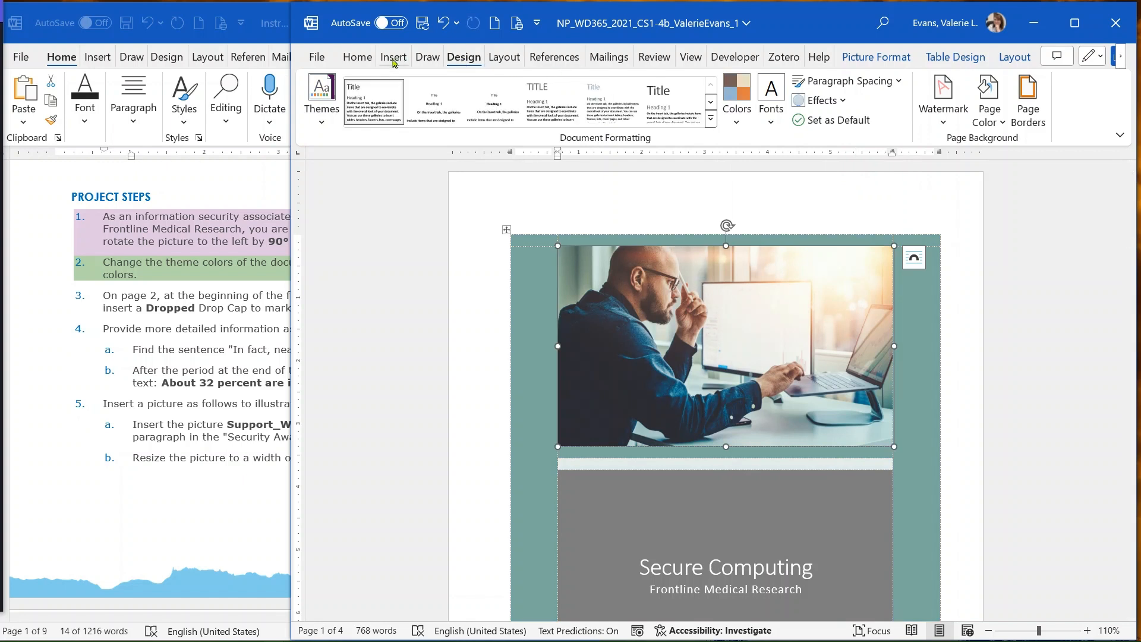
{"action": "left_click", "coordinate": [357, 59]}
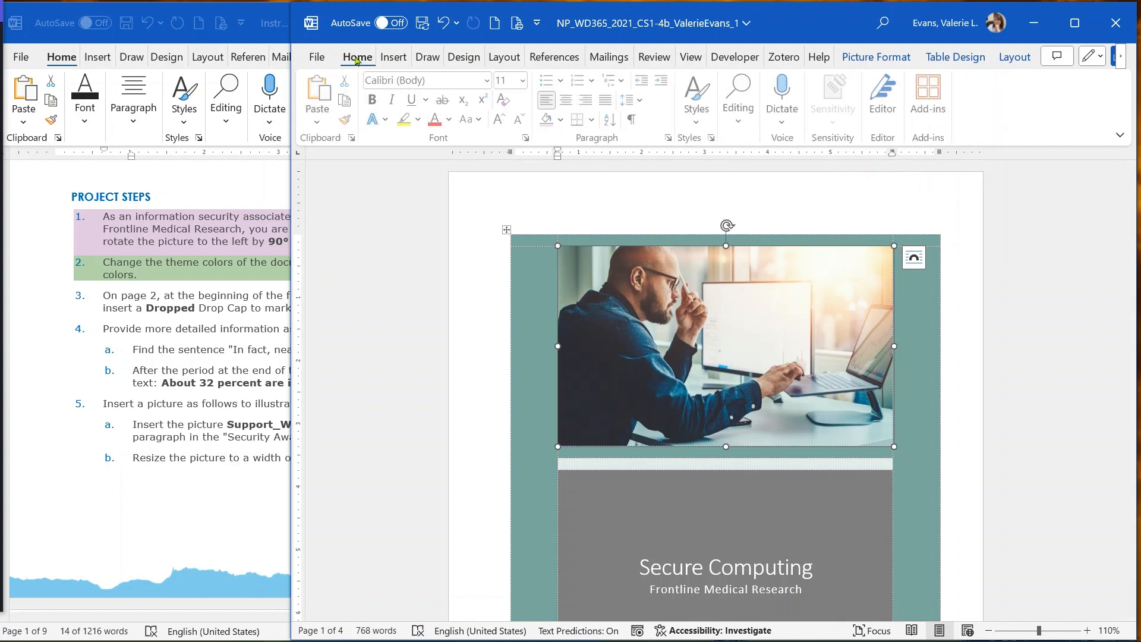
{"action": "left_click", "coordinate": [563, 120]}
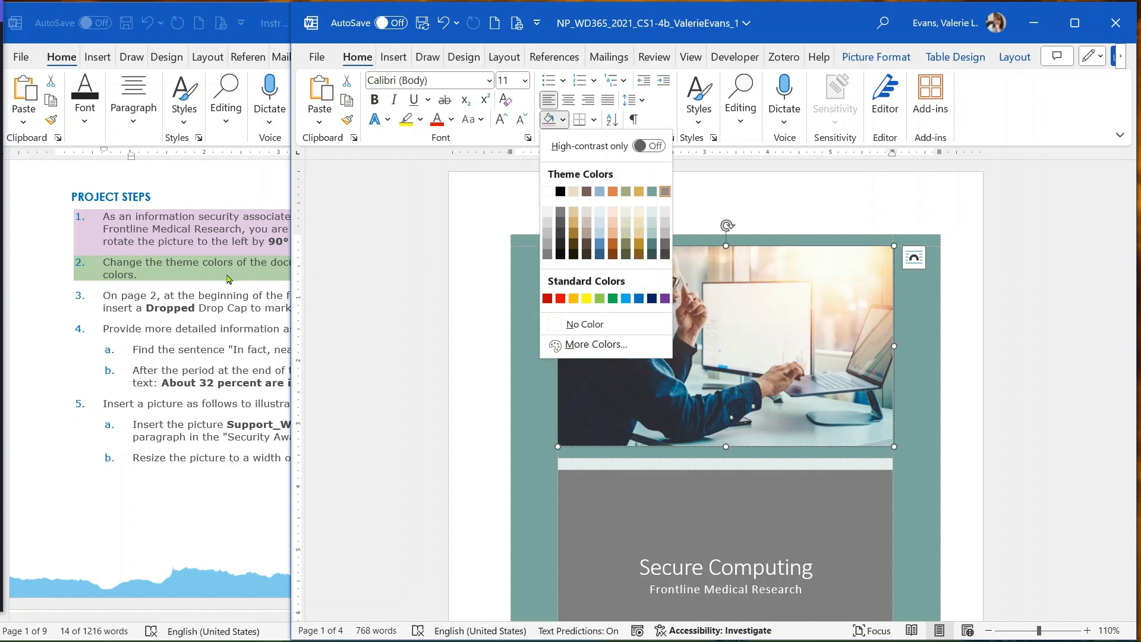
Review project step 6 on the "Use Complex Passwords" section in the instructions and examine the recolored shapes and tables throughout the report.
{"action": "left_click", "coordinate": [275, 270]}
{"action": "scroll", "coordinate": [228, 272], "scroll_direction": "down", "scroll_amount": 2}
{"action": "scroll", "coordinate": [228, 272], "scroll_direction": "down", "scroll_amount": 6}
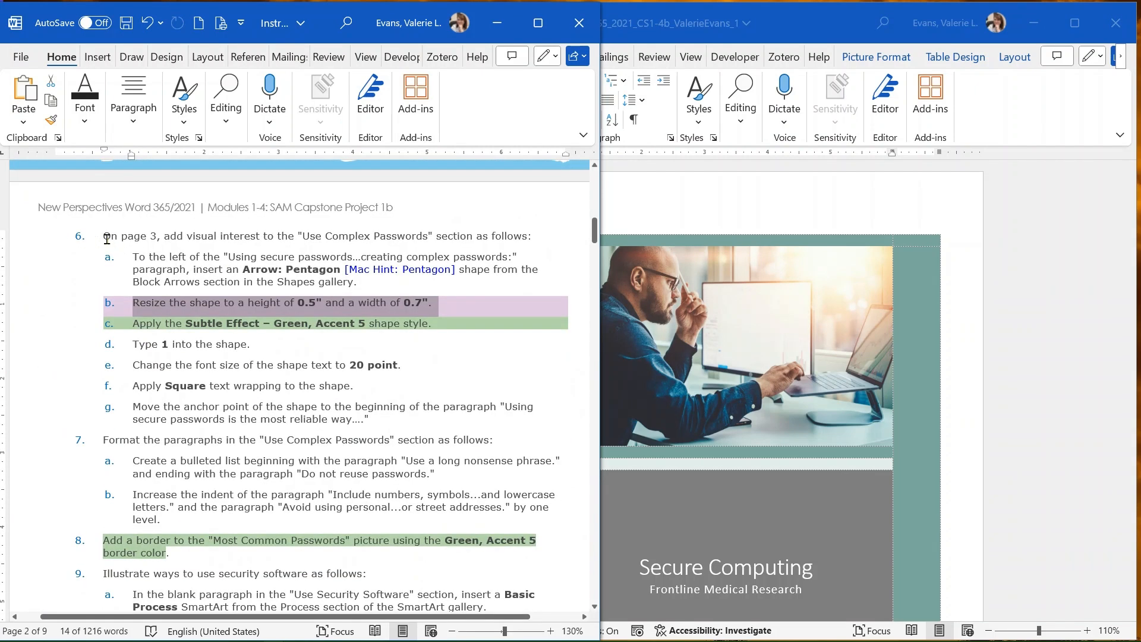
{"action": "left_click_drag", "start_coordinate": [105, 238], "coordinate": [536, 238]}
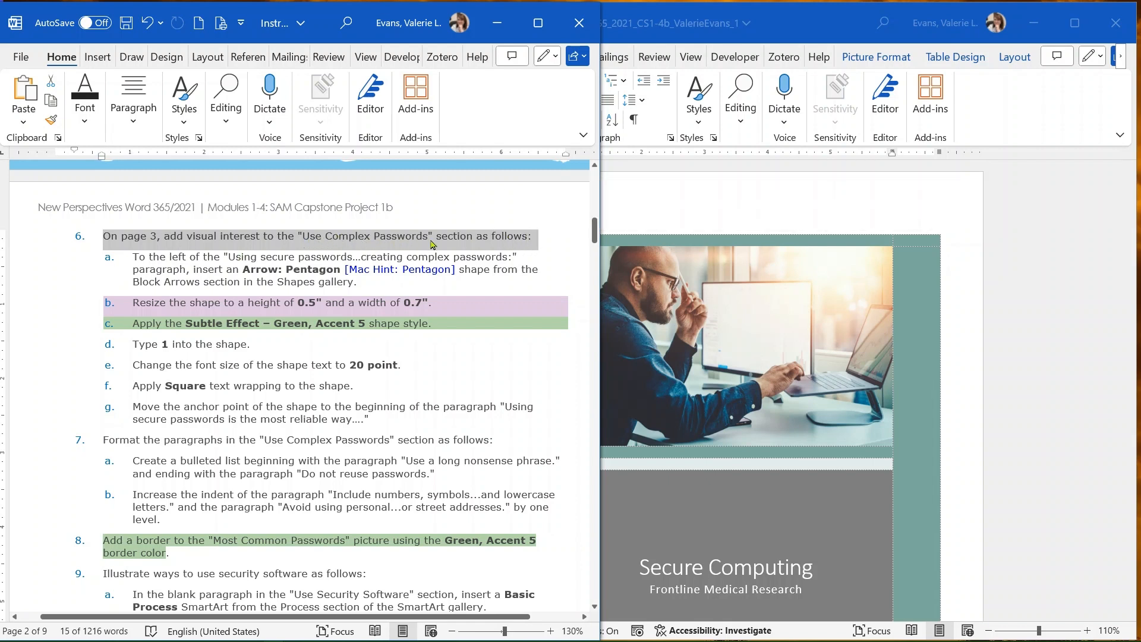
{"action": "left_click", "coordinate": [964, 289]}
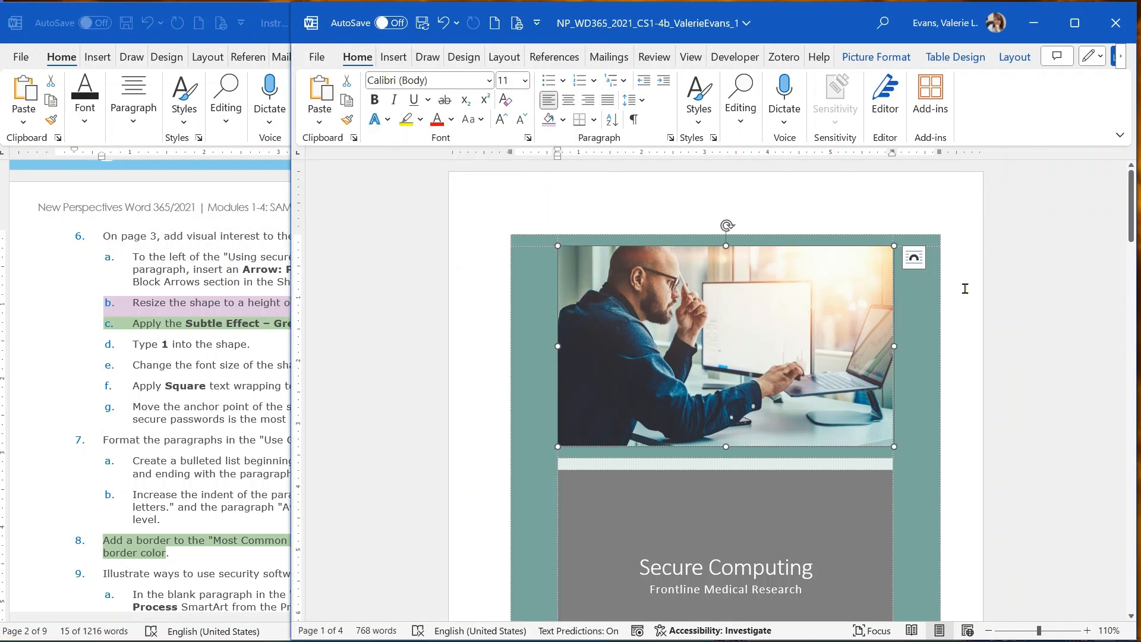
{"action": "scroll", "coordinate": [965, 289], "scroll_direction": "down", "scroll_amount": 5}
{"action": "scroll", "coordinate": [965, 289], "scroll_direction": "down", "scroll_amount": 15}
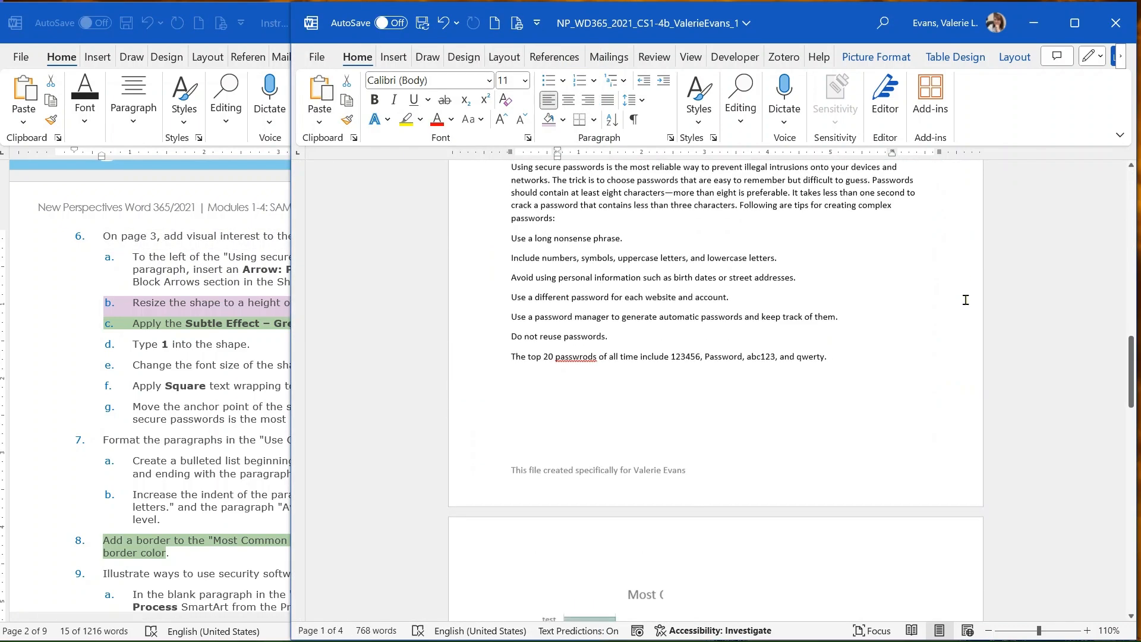
{"action": "scroll", "coordinate": [909, 311], "scroll_direction": "down", "scroll_amount": 6}
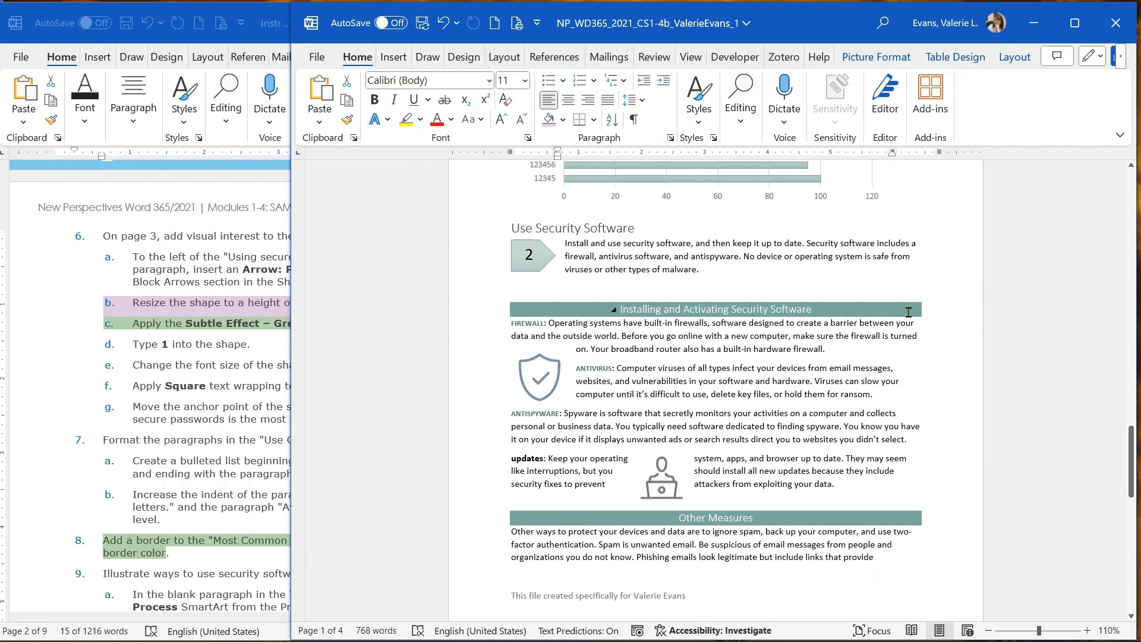
{"action": "scroll", "coordinate": [909, 312], "scroll_direction": "down", "scroll_amount": 7}
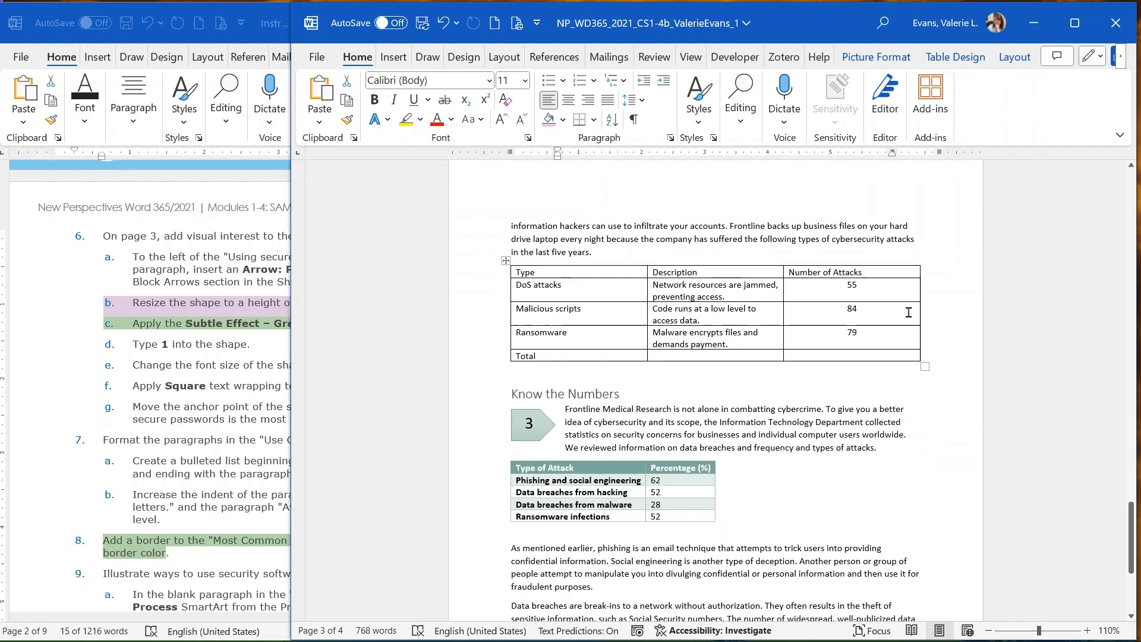
Examine the report's existing numbered arrow shapes, locate the "Use Complex Passwords" section, and review instruction 6a for its new shape.
{"action": "scroll", "coordinate": [908, 312], "scroll_direction": "down", "scroll_amount": 6}
{"action": "scroll", "coordinate": [908, 312], "scroll_direction": "up", "scroll_amount": 7}
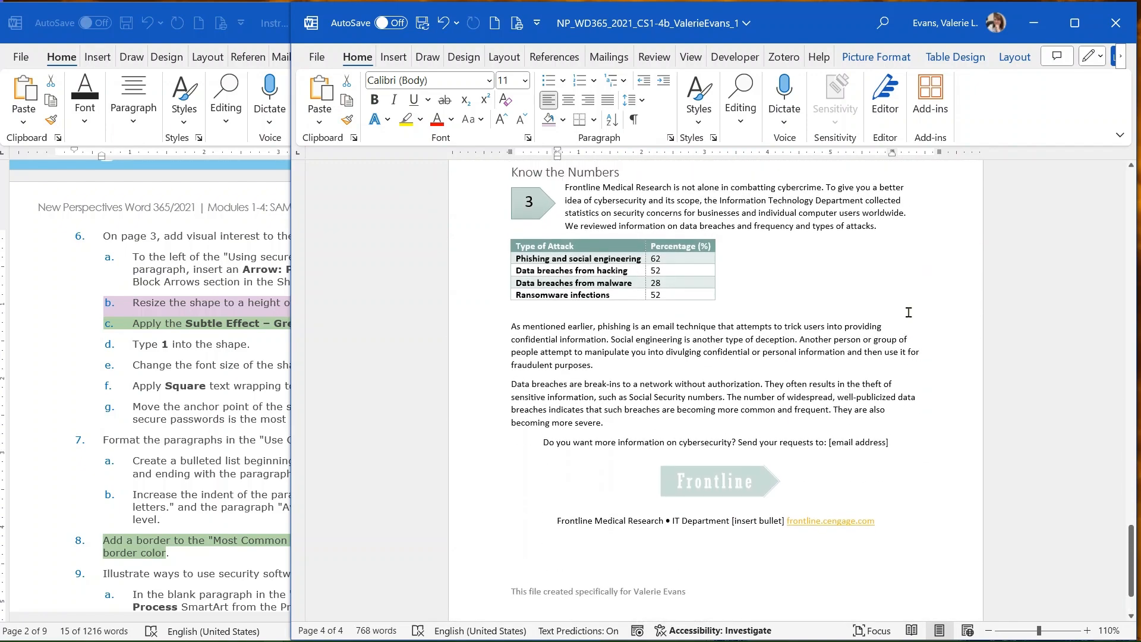
{"action": "scroll", "coordinate": [736, 336], "scroll_direction": "up", "scroll_amount": 10}
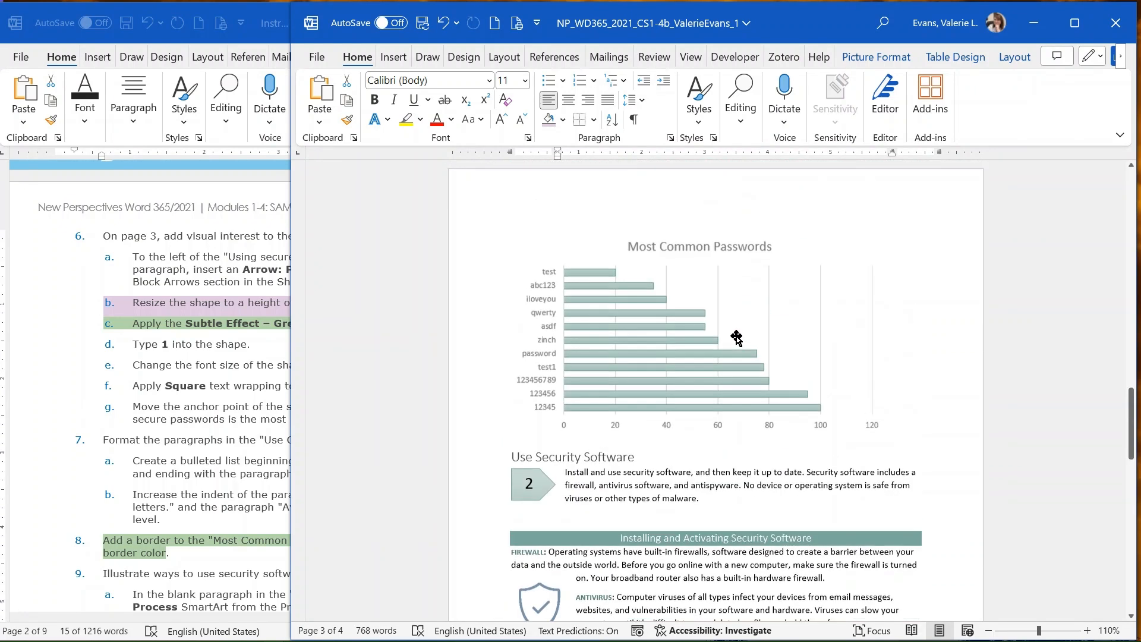
{"action": "scroll", "coordinate": [735, 336], "scroll_direction": "up", "scroll_amount": 9}
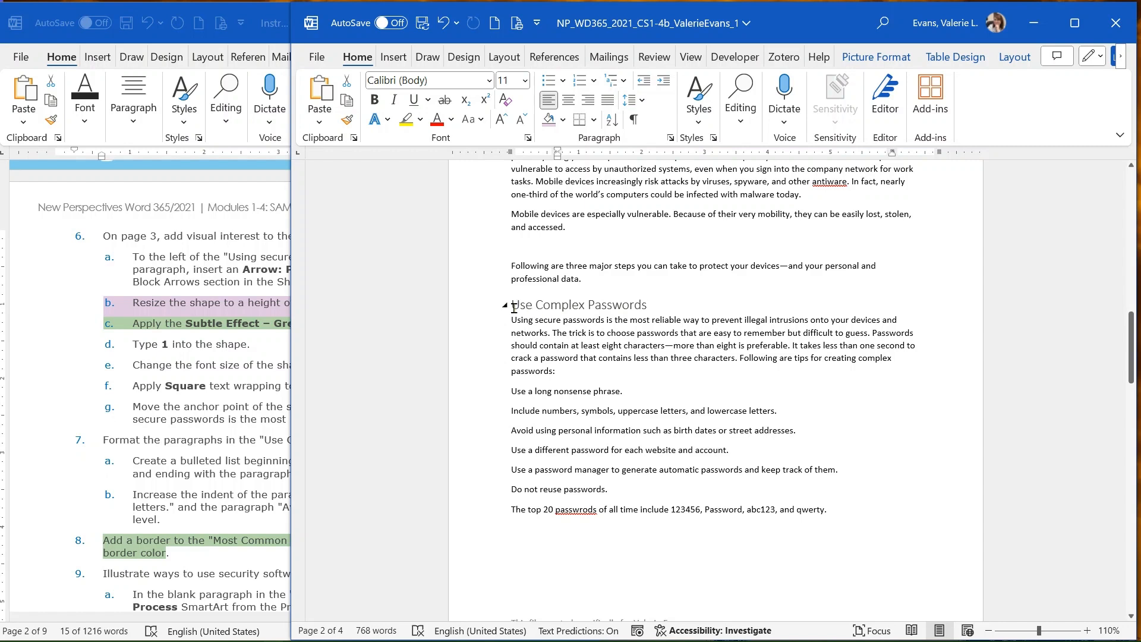
{"action": "triple_click", "coordinate": [624, 305]}
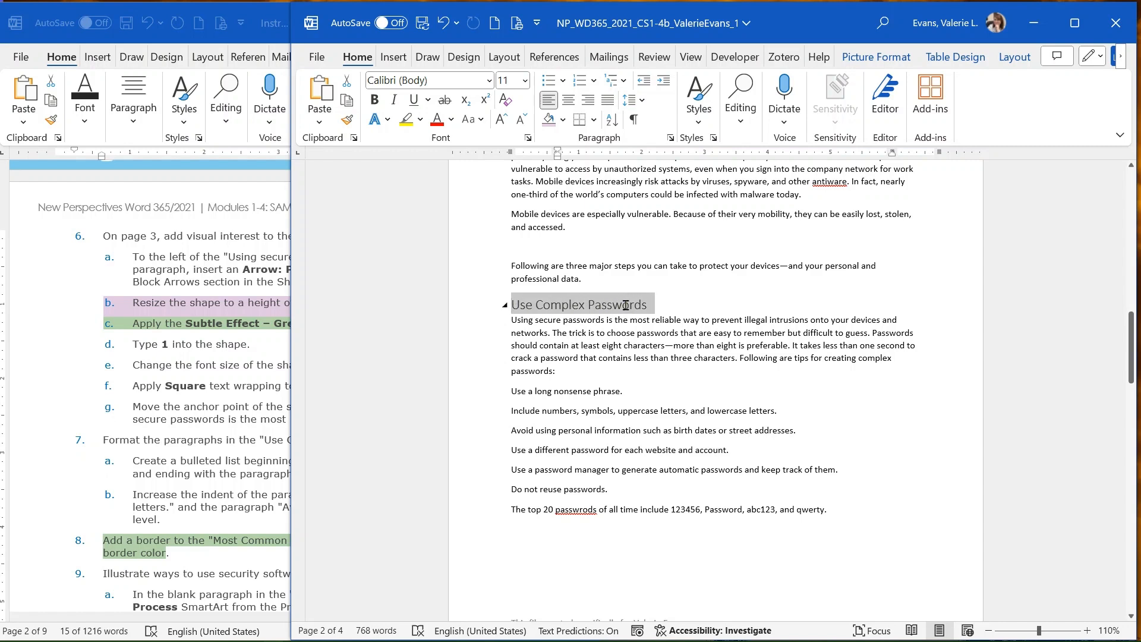
{"action": "triple_click", "coordinate": [193, 238]}
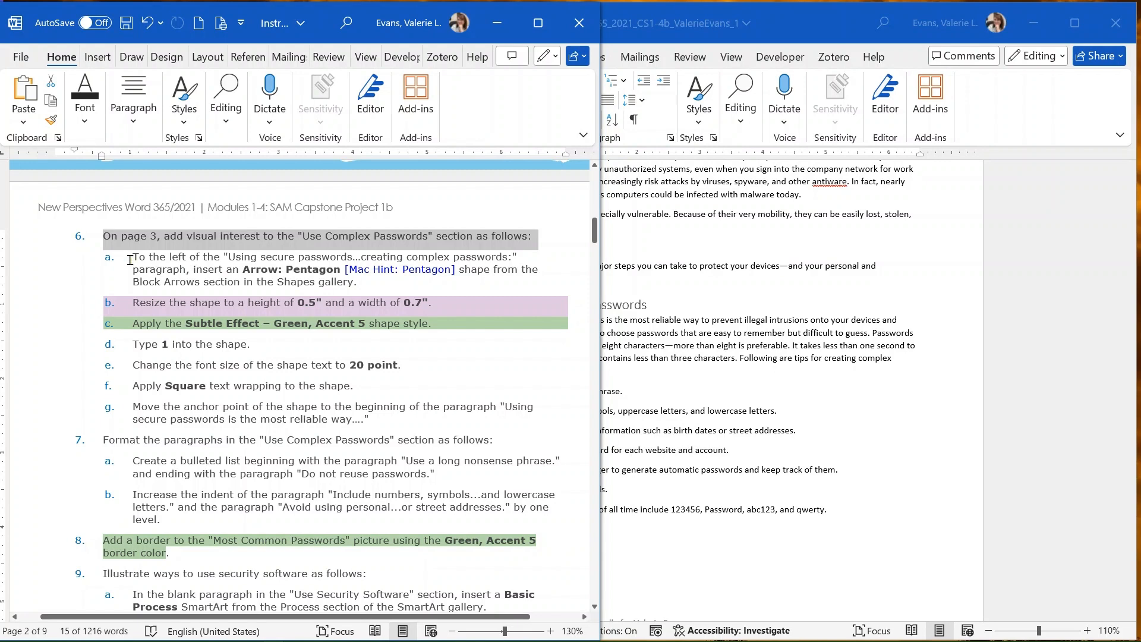
{"action": "left_click_drag", "start_coordinate": [132, 256], "coordinate": [378, 288]}
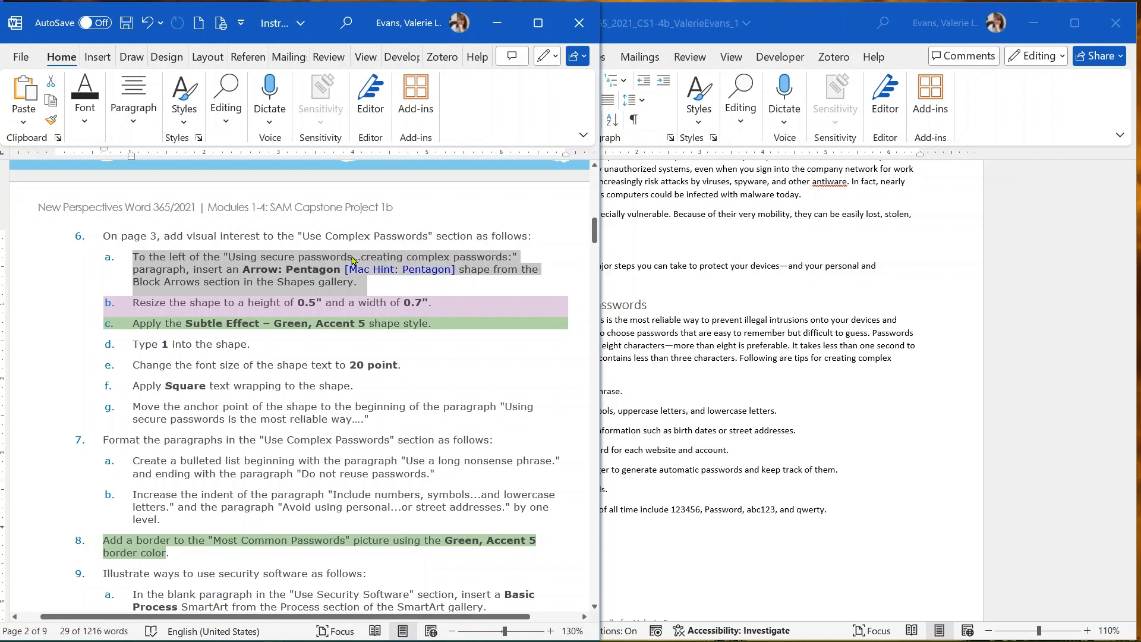
Insert an Arrow: Pentagon block arrow, about 0.82" high and 1.52" wide, at the left edge of the "Using secure passwords" paragraph.
{"action": "left_click", "coordinate": [681, 370]}
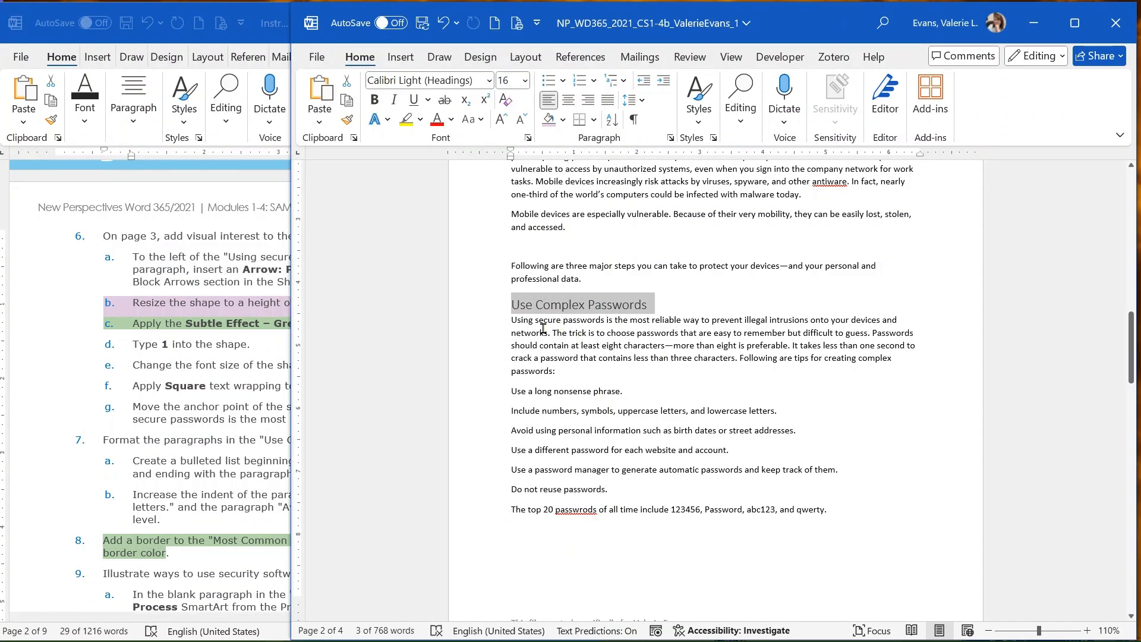
{"action": "left_click", "coordinate": [514, 324]}
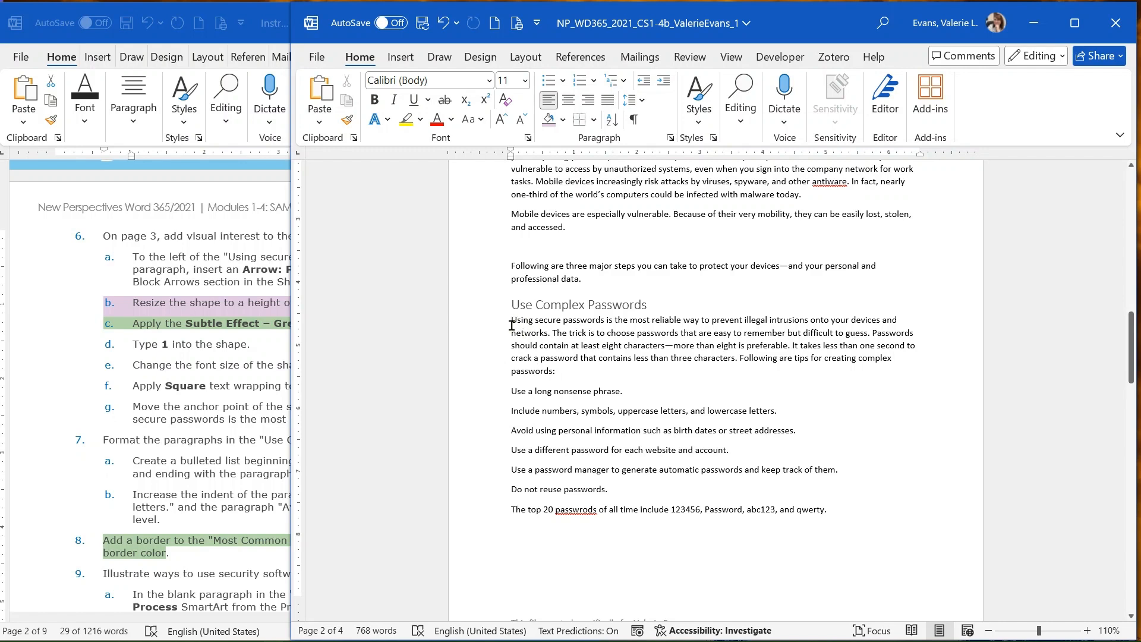
{"action": "left_click", "coordinate": [397, 59]}
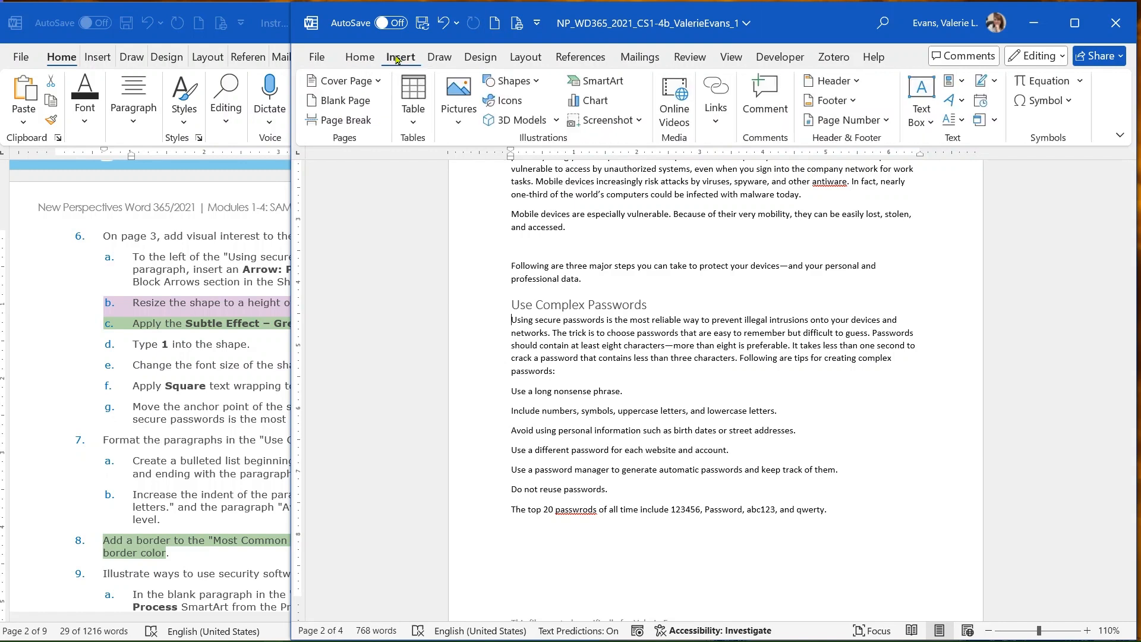
{"action": "left_click", "coordinate": [537, 83]}
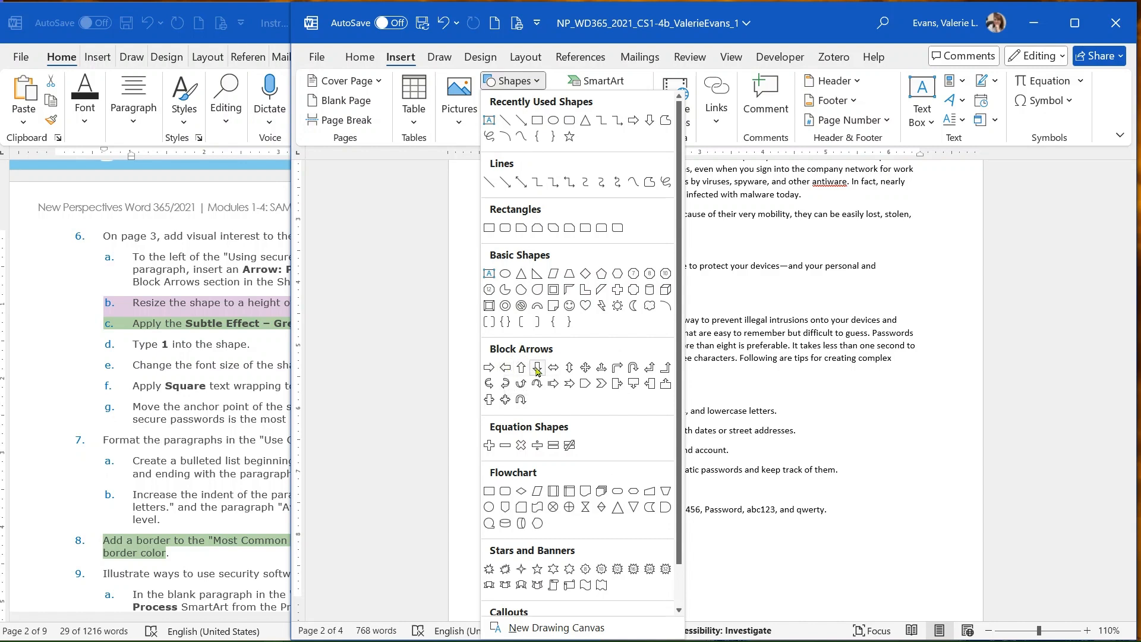
{"action": "left_click", "coordinate": [584, 384]}
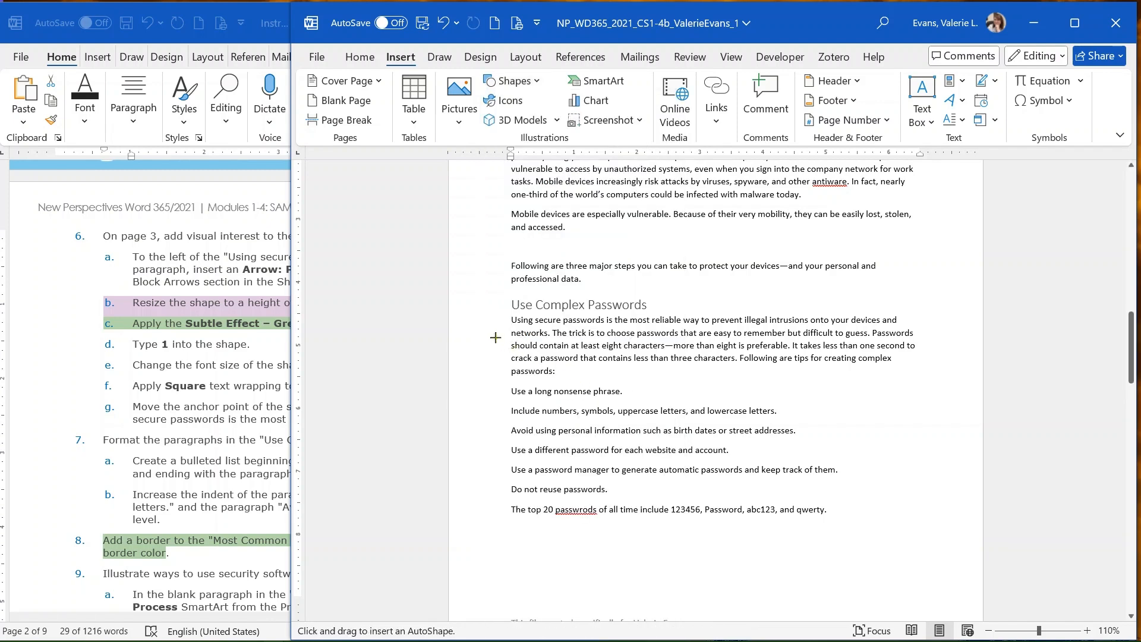
{"action": "left_click_drag", "start_coordinate": [494, 325], "coordinate": [589, 375]}
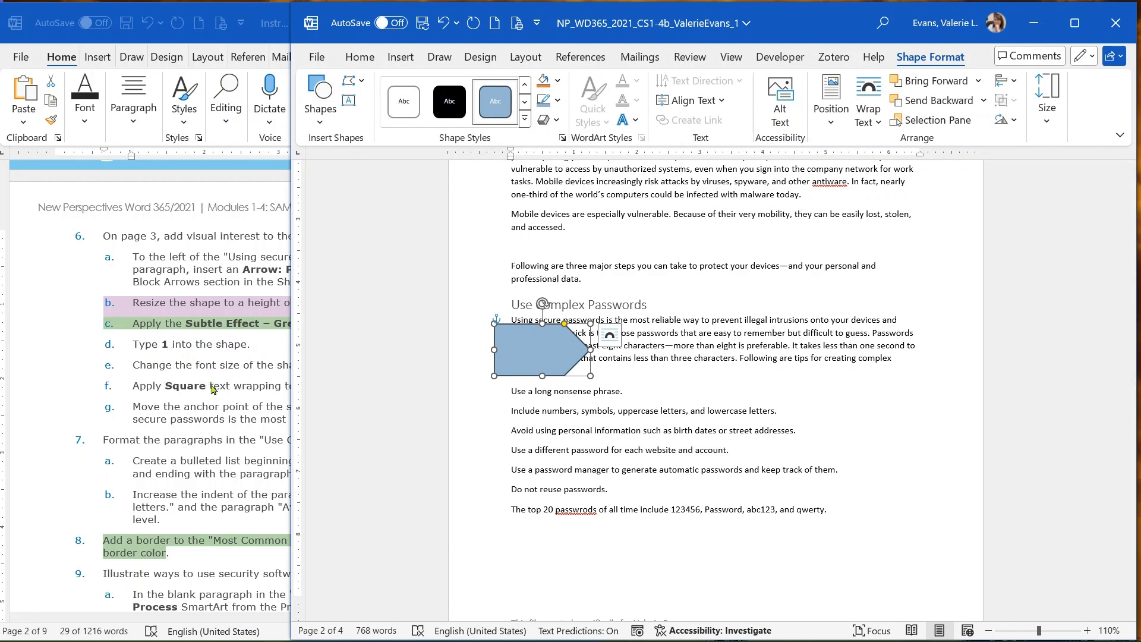
Check the required shape size in instruction 6b and set the pentagon arrow's height to 0.5".
{"action": "left_click", "coordinate": [232, 307]}
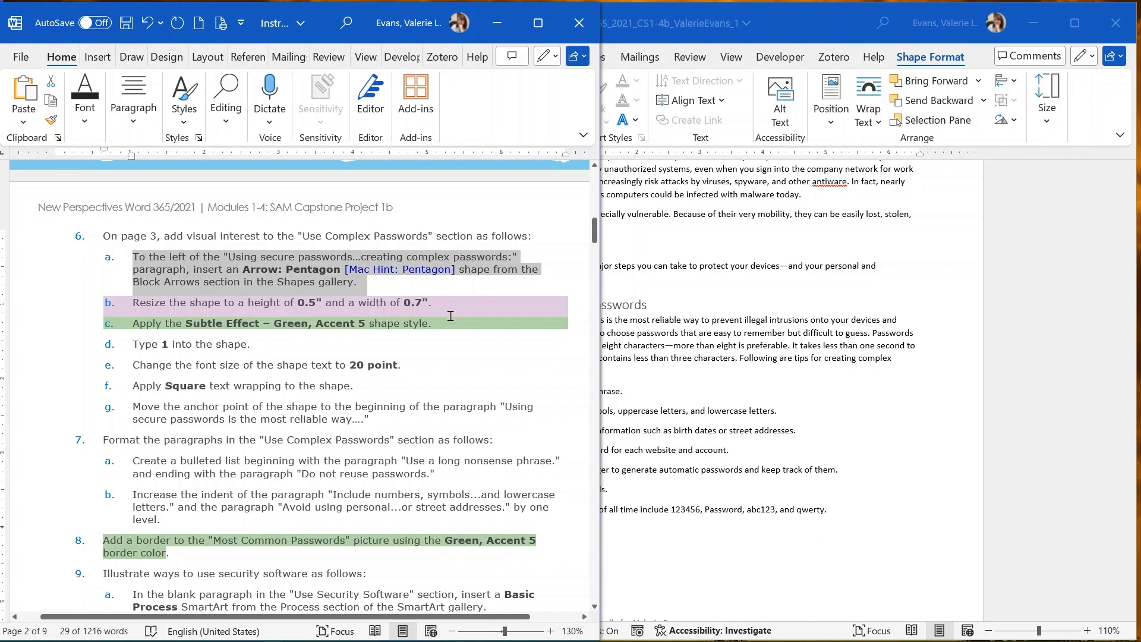
{"action": "left_click", "coordinate": [666, 383]}
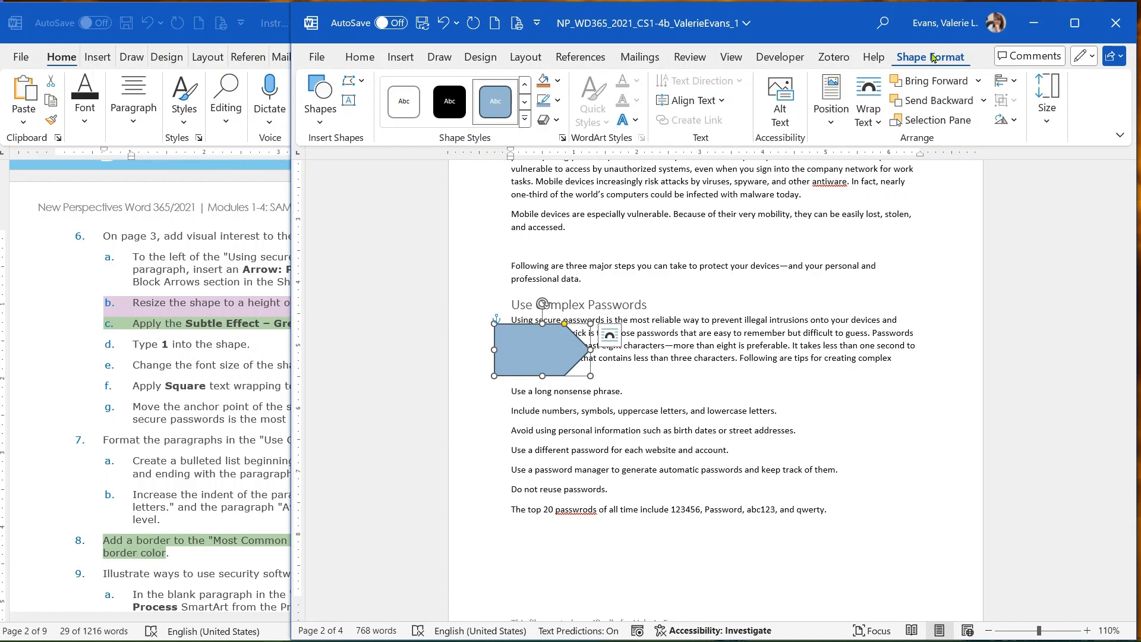
{"action": "left_click", "coordinate": [1048, 122]}
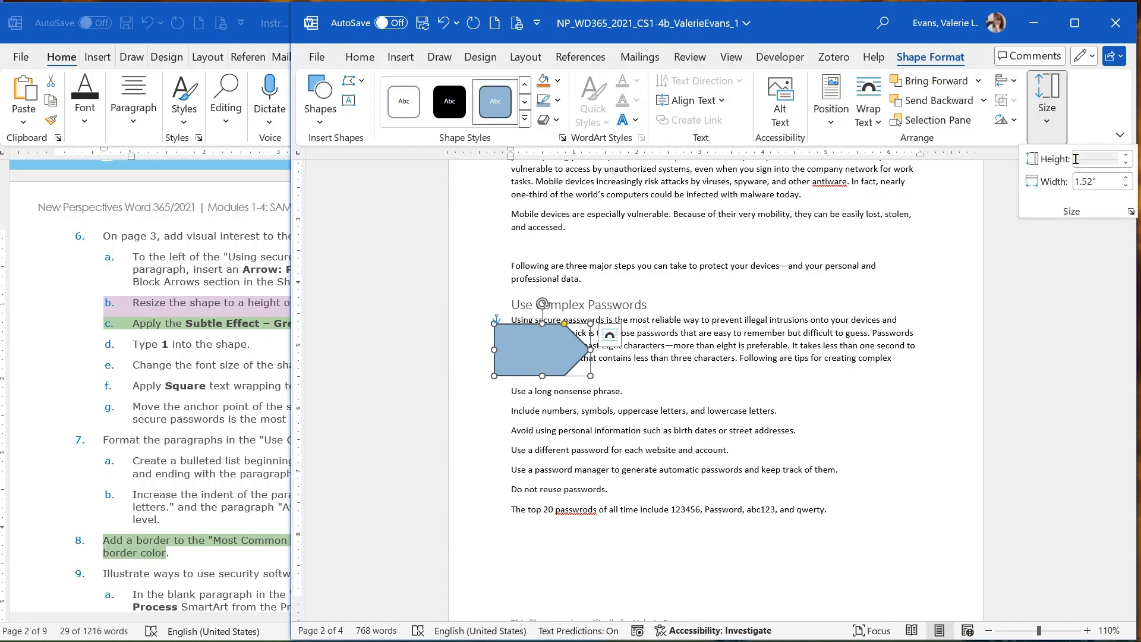
{"action": "left_click", "coordinate": [1098, 159]}
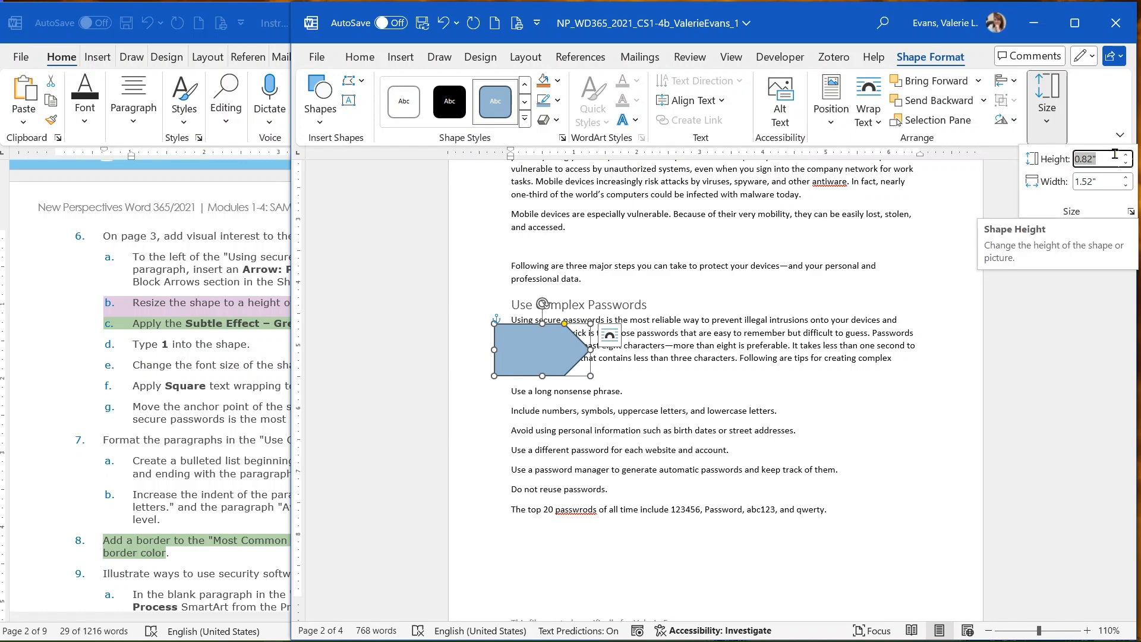
{"action": "key", "text": "BackSpace"}
{"action": "type", "text": ".5"}
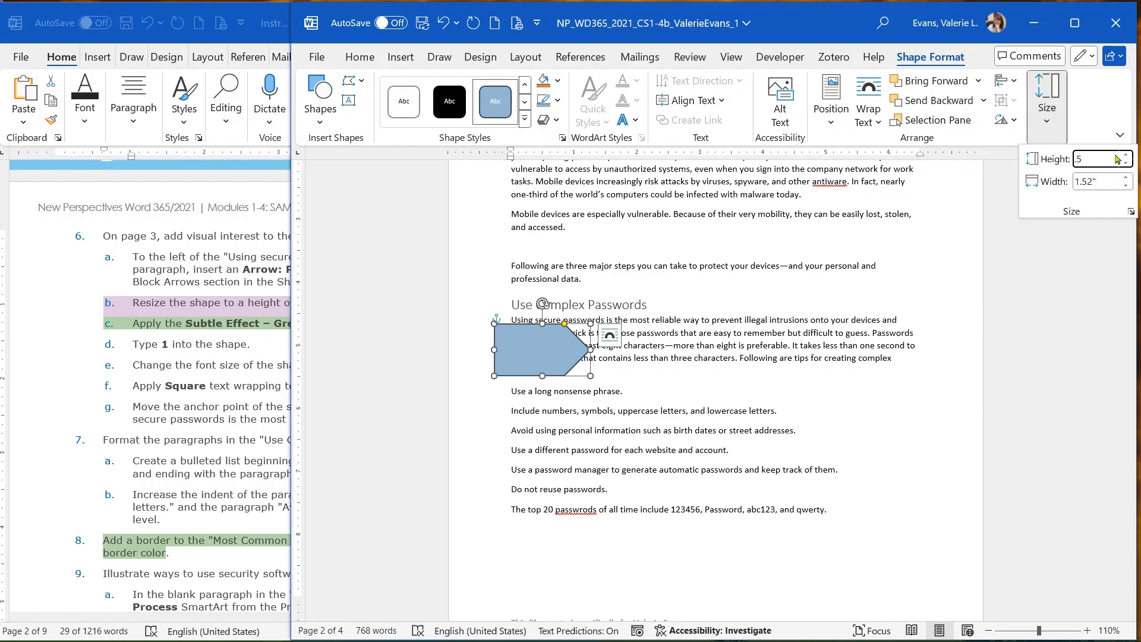
{"action": "key", "text": "Return"}
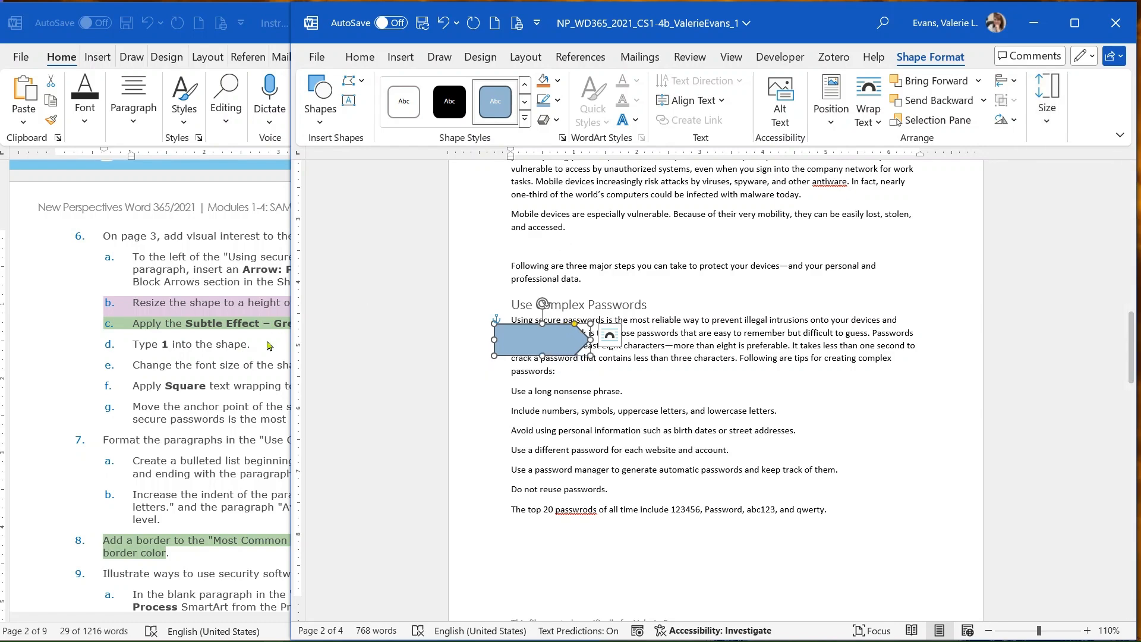
Narrow the report's window to uncover more of the instructions and set the pentagon arrow's width to 0.7".
{"action": "left_click_drag", "start_coordinate": [291, 337], "coordinate": [419, 336]}
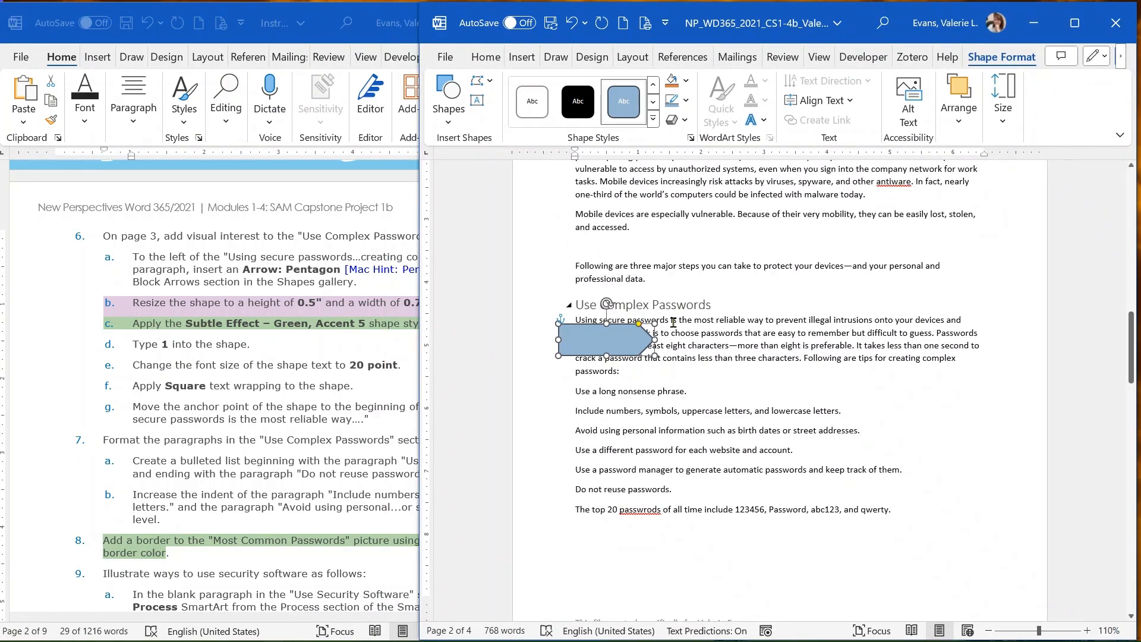
{"action": "left_click", "coordinate": [1003, 98]}
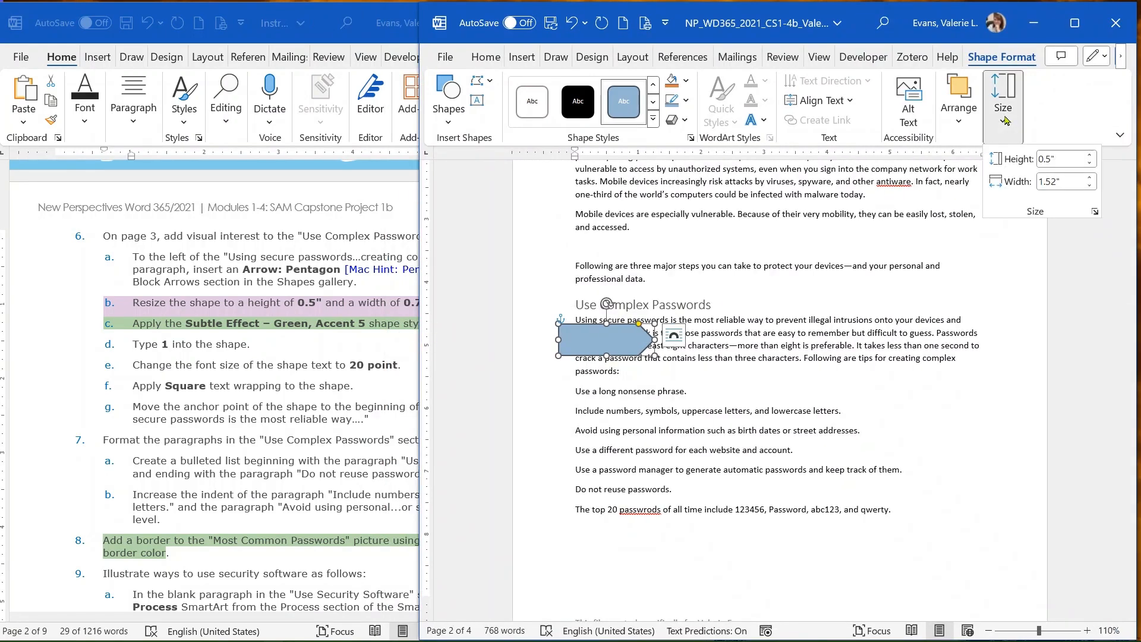
{"action": "left_click", "coordinate": [1063, 179]}
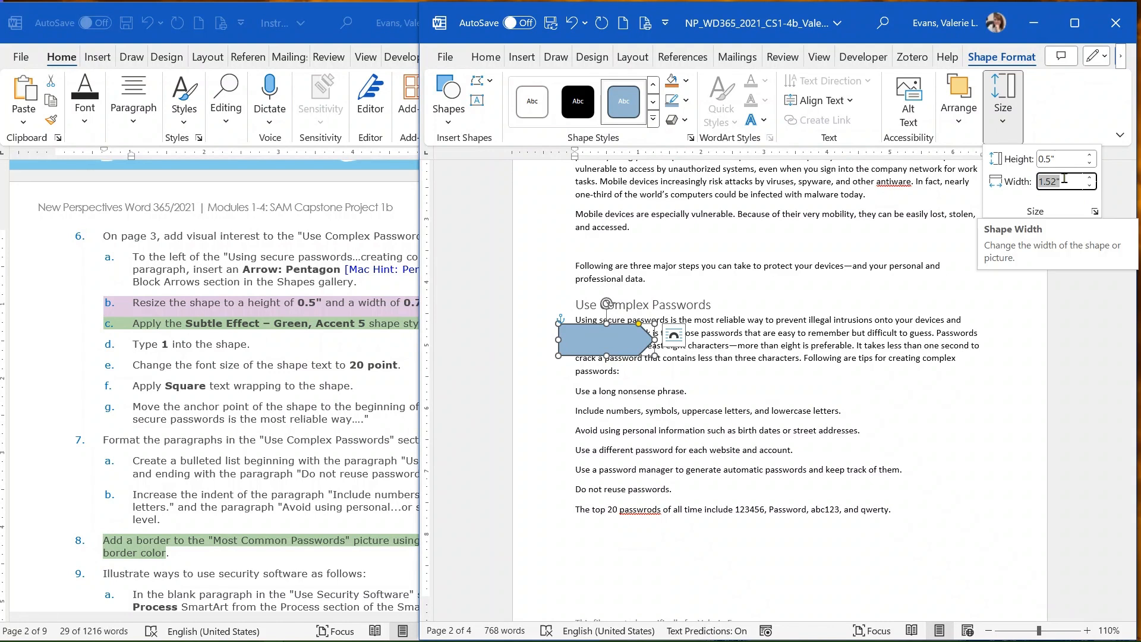
{"action": "type", "text": ".7"}
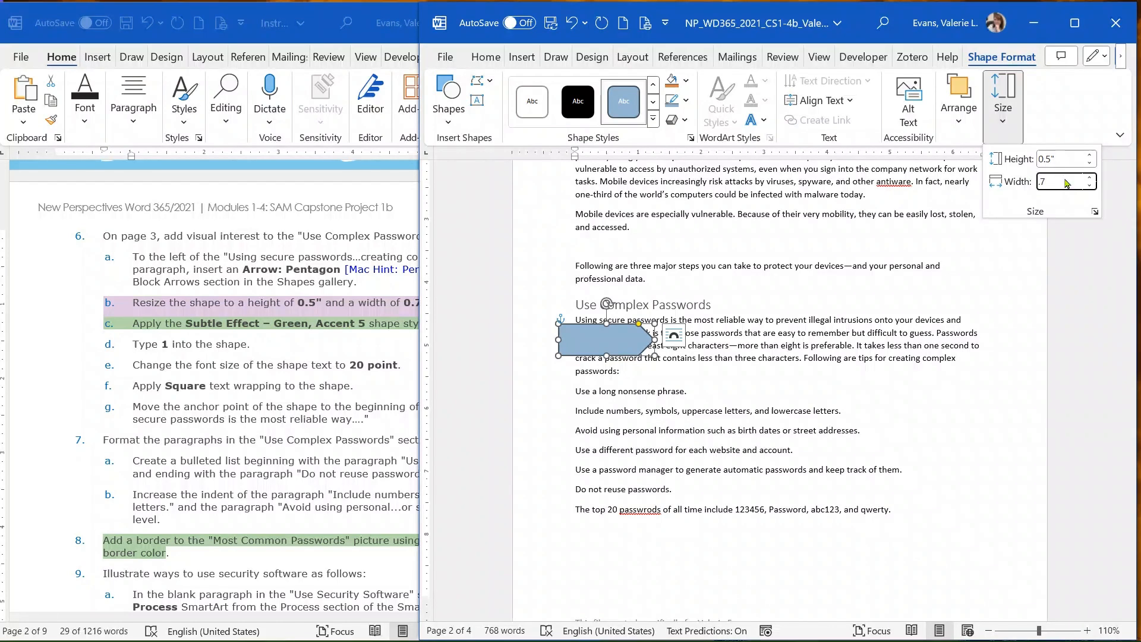
{"action": "key", "text": "Return"}
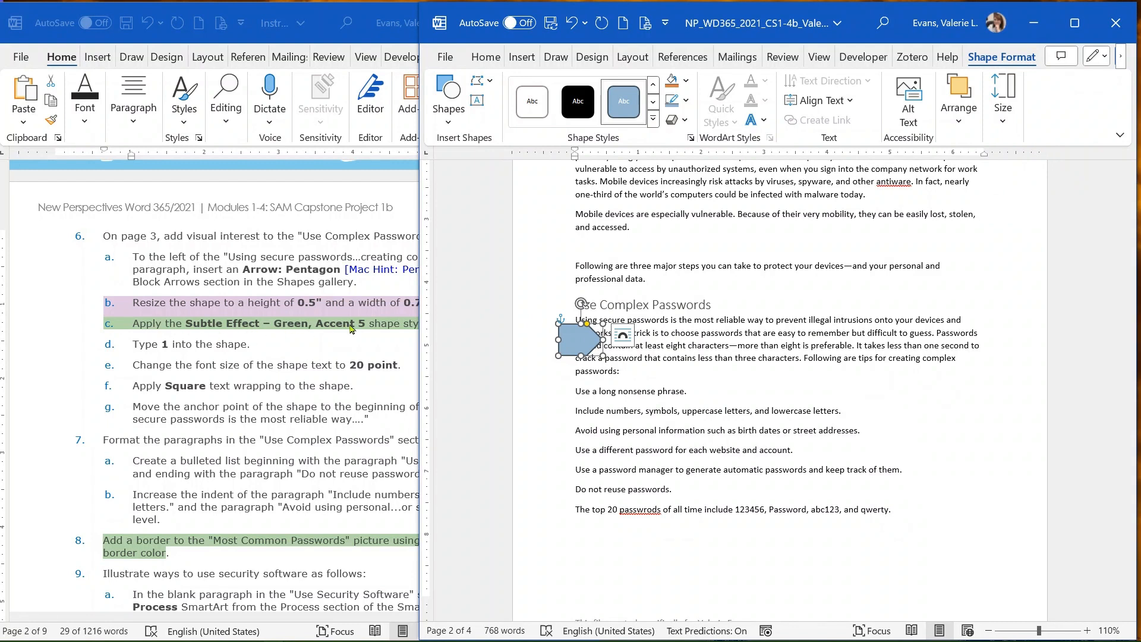
Review instruction 6c and apply the Subtle Effect - Green, Accent 5 shape style to the pentagon arrow.
{"action": "left_click", "coordinate": [386, 329]}
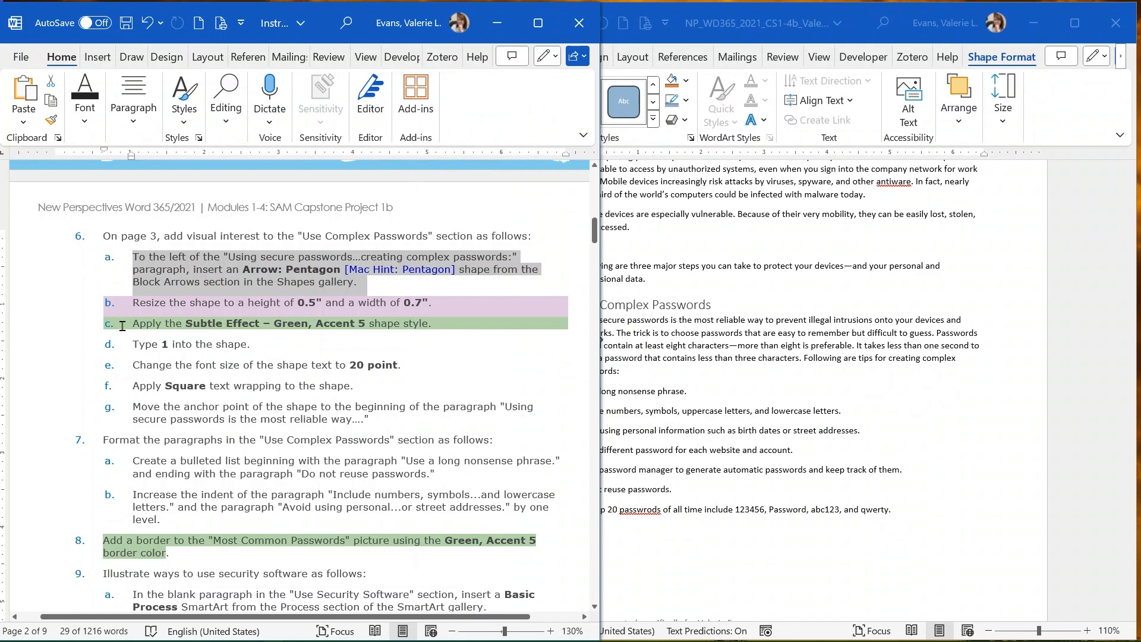
{"action": "left_click_drag", "start_coordinate": [122, 327], "coordinate": [431, 326]}
{"action": "left_click", "coordinate": [708, 351]}
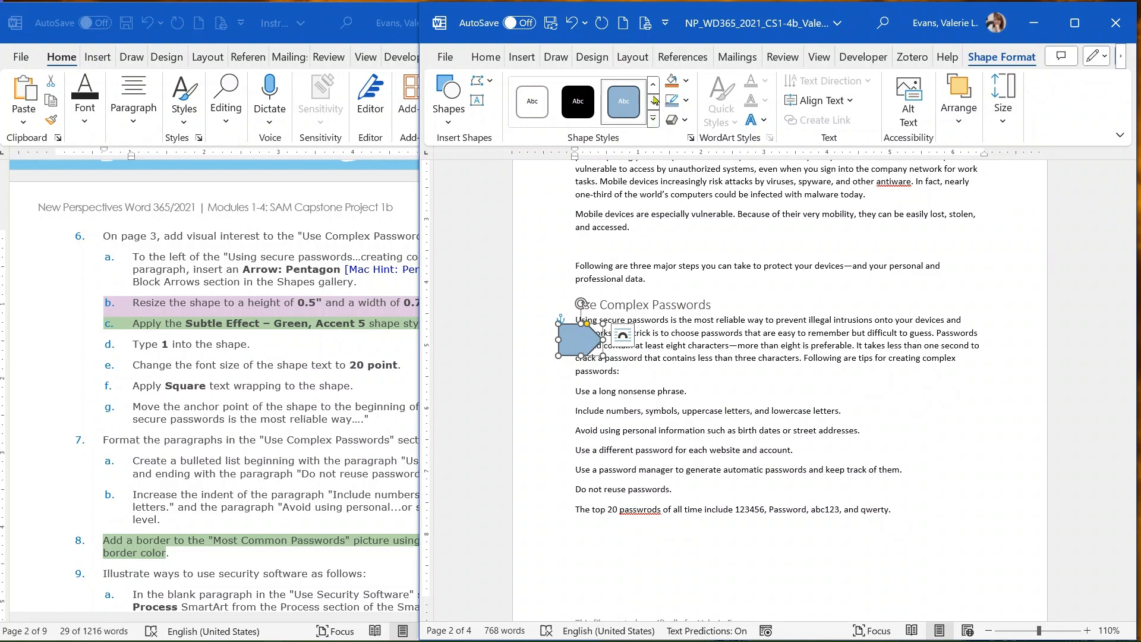
{"action": "left_click", "coordinate": [654, 121]}
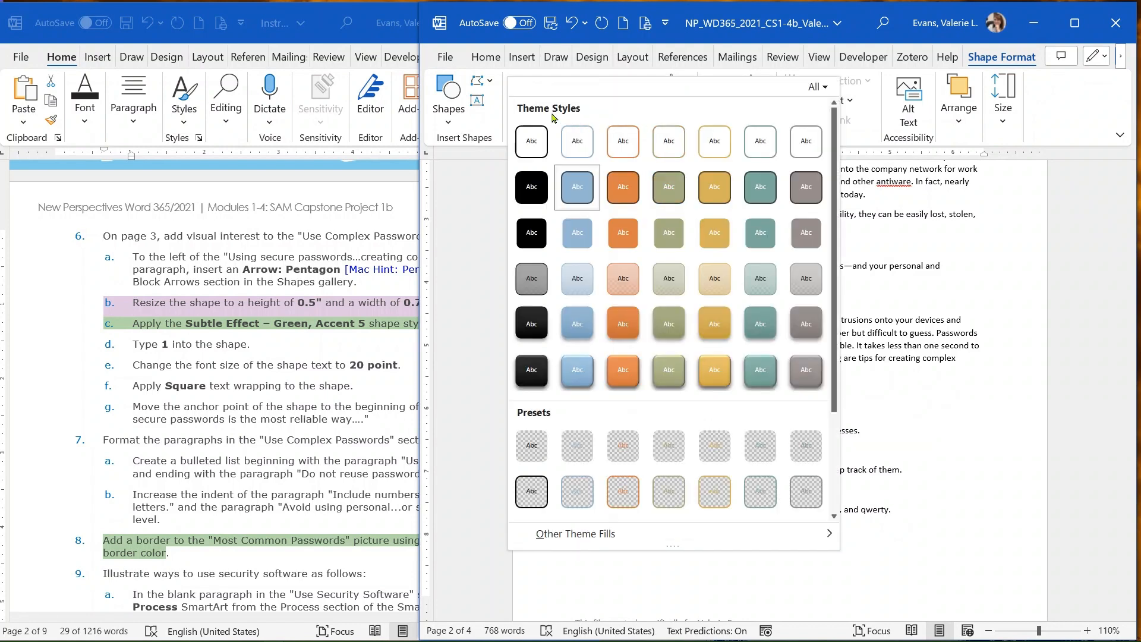
{"action": "scroll", "coordinate": [677, 237], "scroll_direction": "down", "scroll_amount": 3}
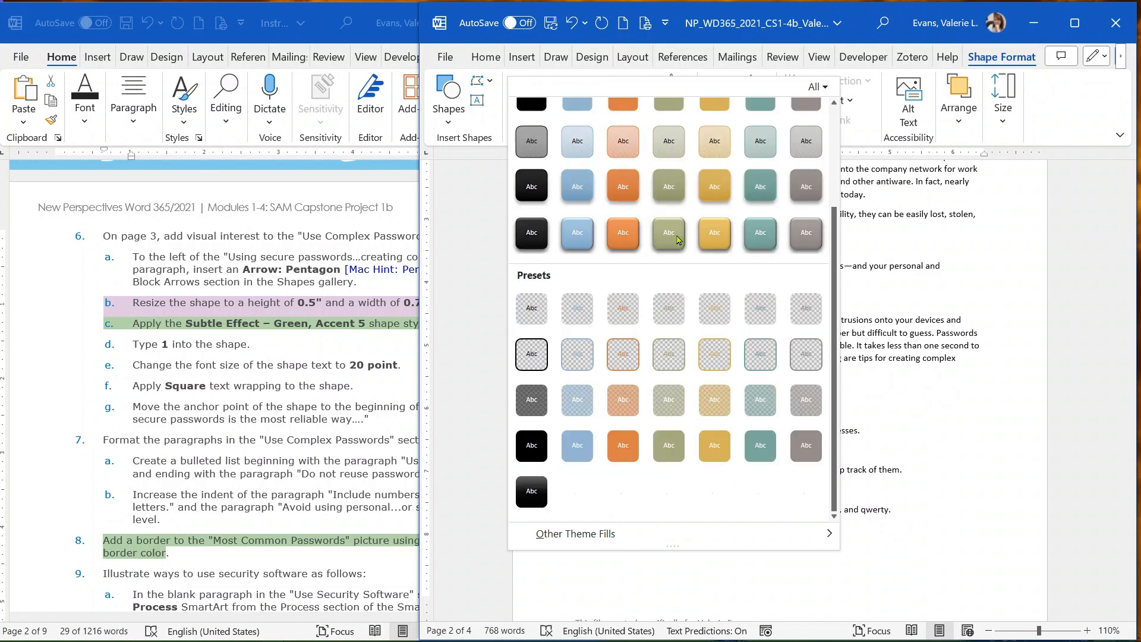
{"action": "scroll", "coordinate": [678, 238], "scroll_direction": "up", "scroll_amount": 3}
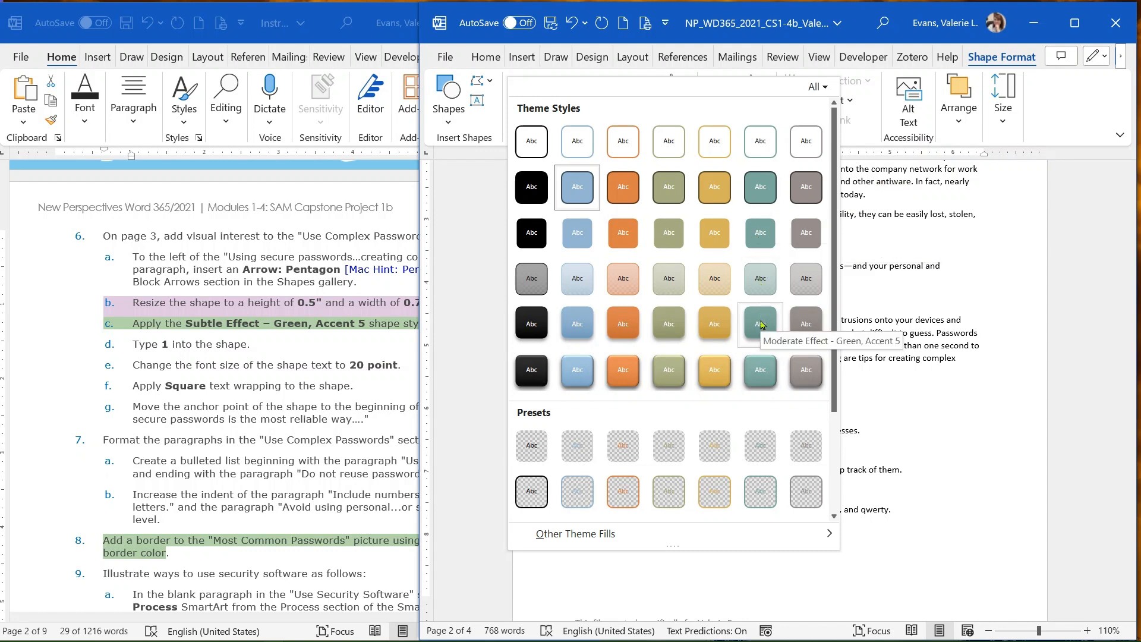
{"action": "left_click", "coordinate": [760, 279]}
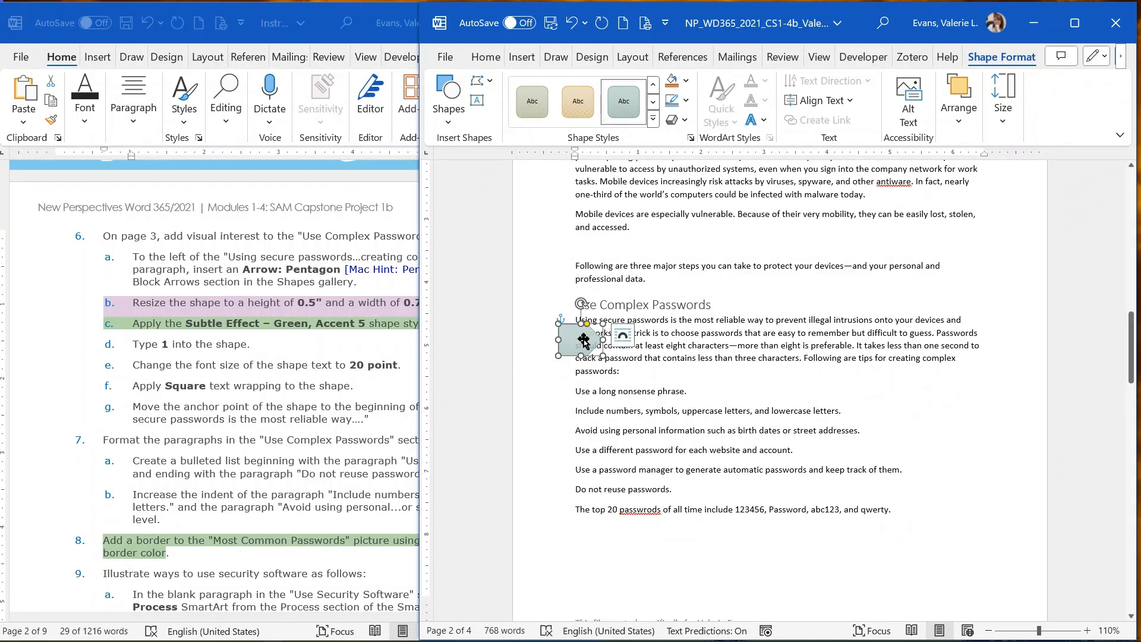
Enter 1 as the pentagon arrow's text and set its font size to 20 point.
{"action": "type", "text": "1"}
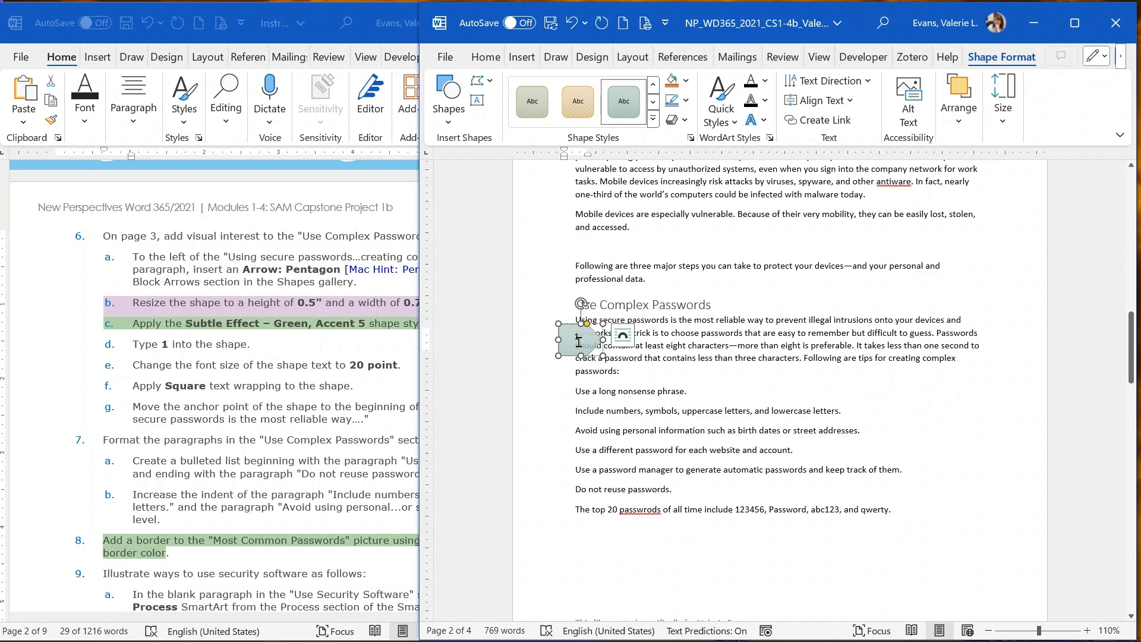
{"action": "left_click_drag", "start_coordinate": [579, 342], "coordinate": [574, 340]}
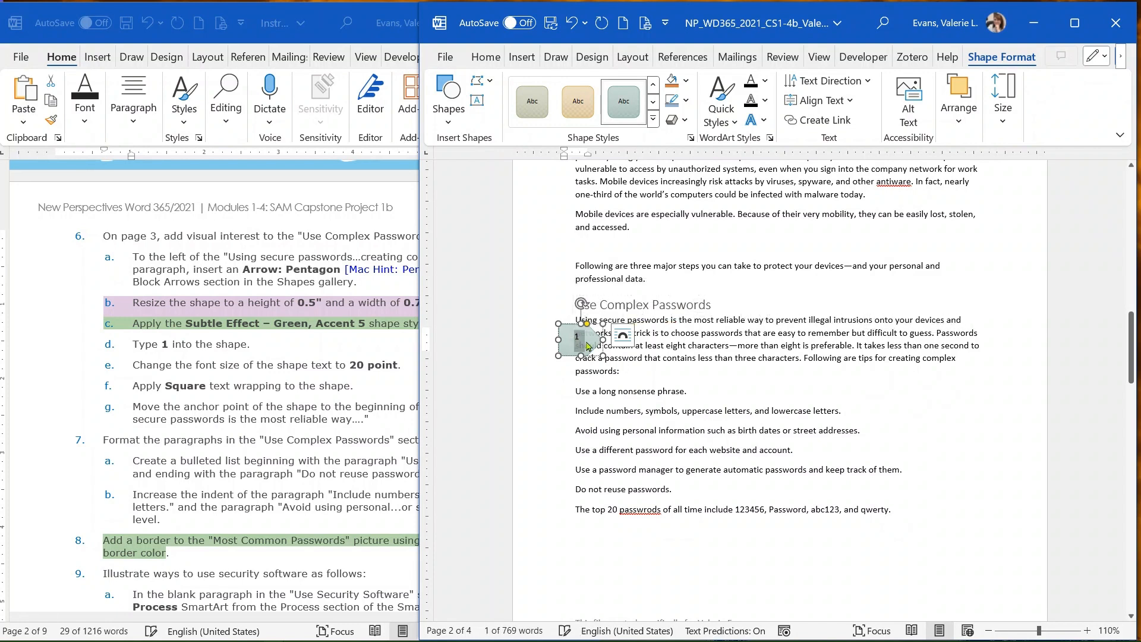
{"action": "left_click", "coordinate": [486, 59]}
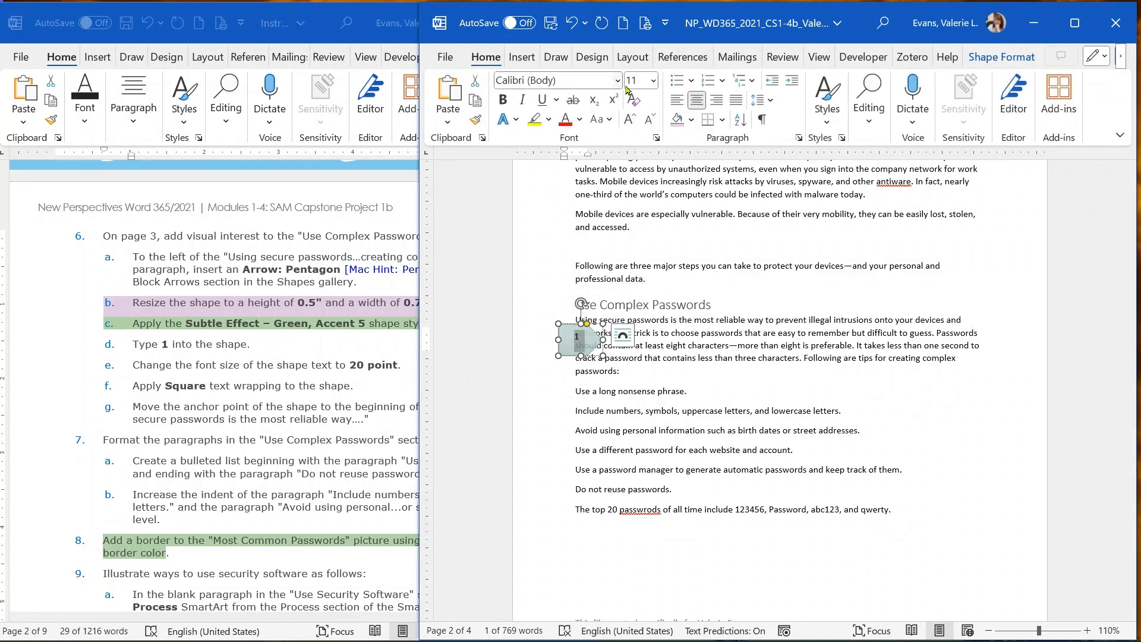
{"action": "left_click", "coordinate": [653, 80]}
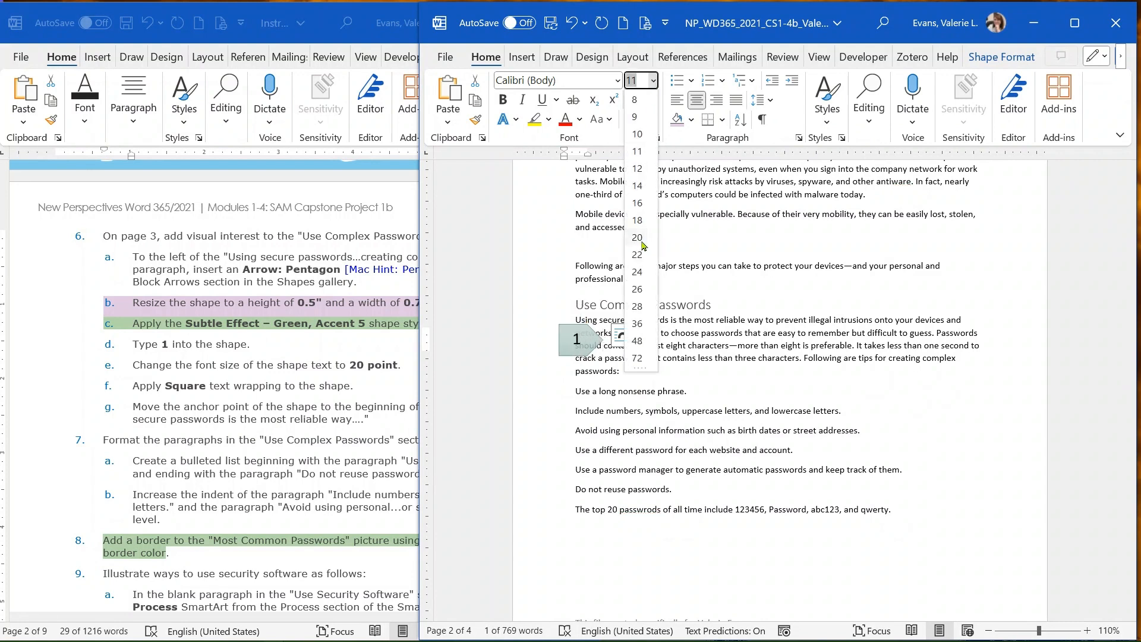
{"action": "left_click", "coordinate": [637, 238]}
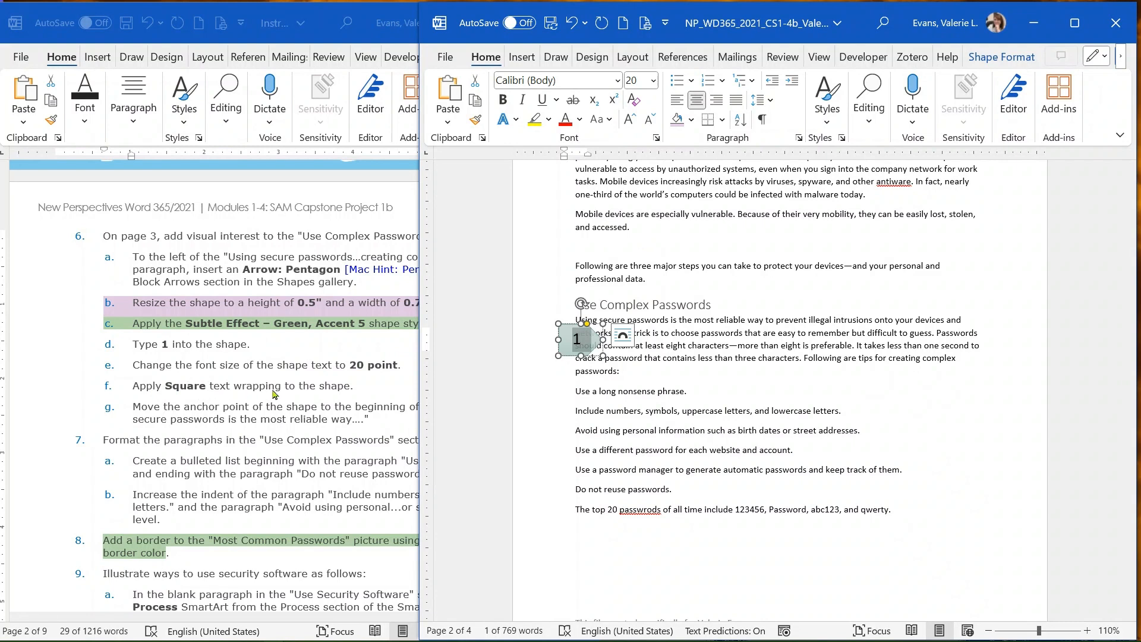
Apply Square text wrapping to the pentagon arrow and check the anchor requirement in instruction 6g.
{"action": "left_click", "coordinate": [624, 339]}
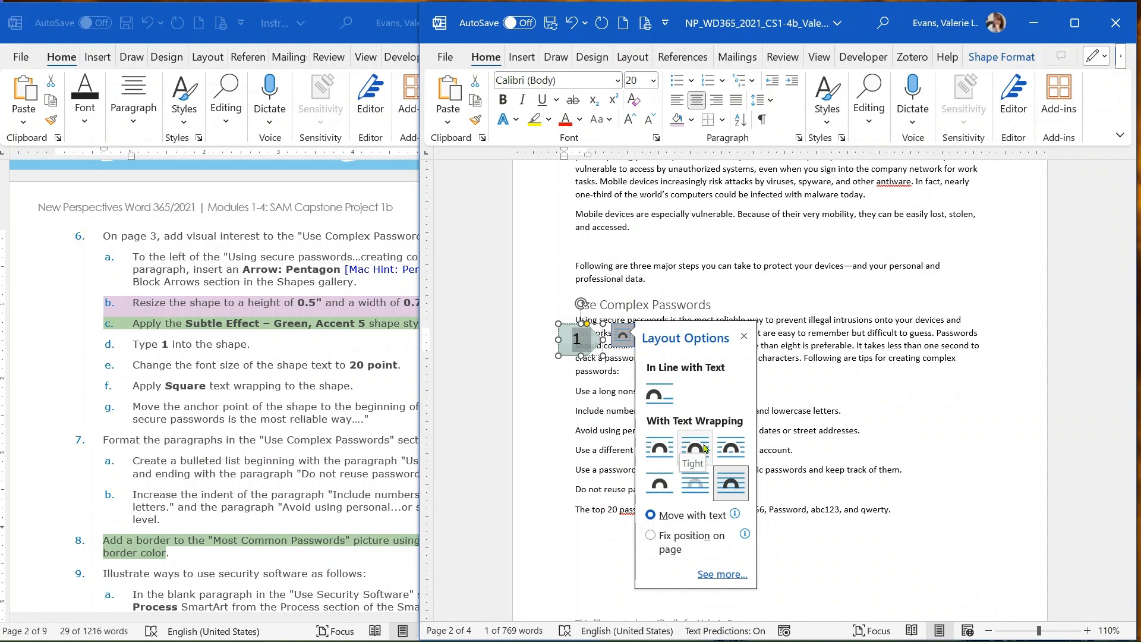
{"action": "left_click", "coordinate": [658, 451]}
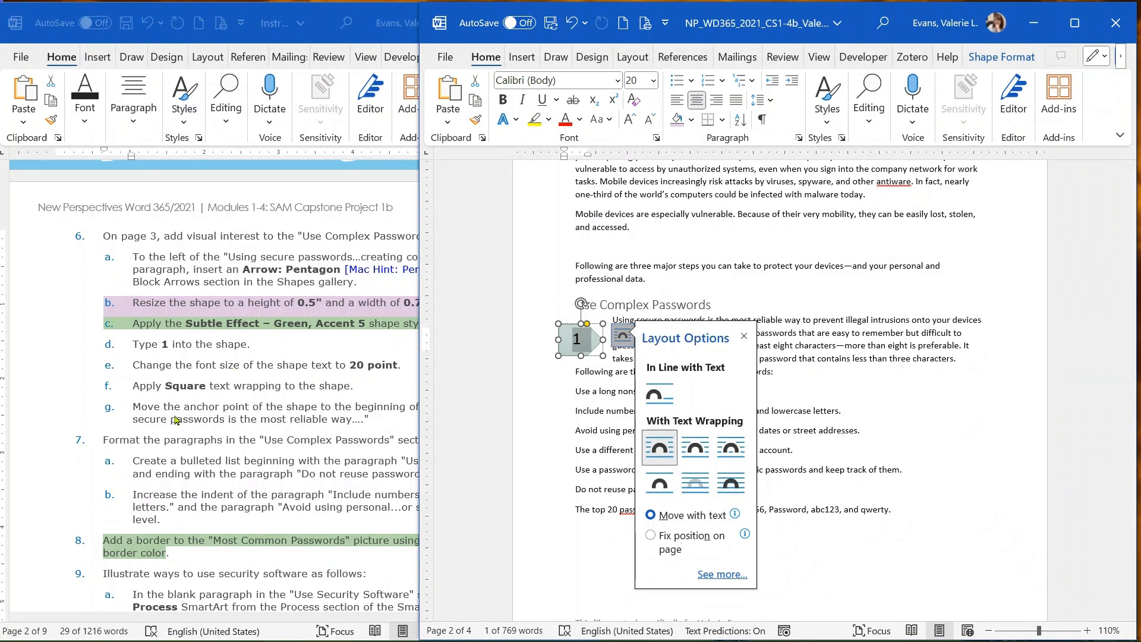
{"action": "left_click", "coordinate": [325, 414]}
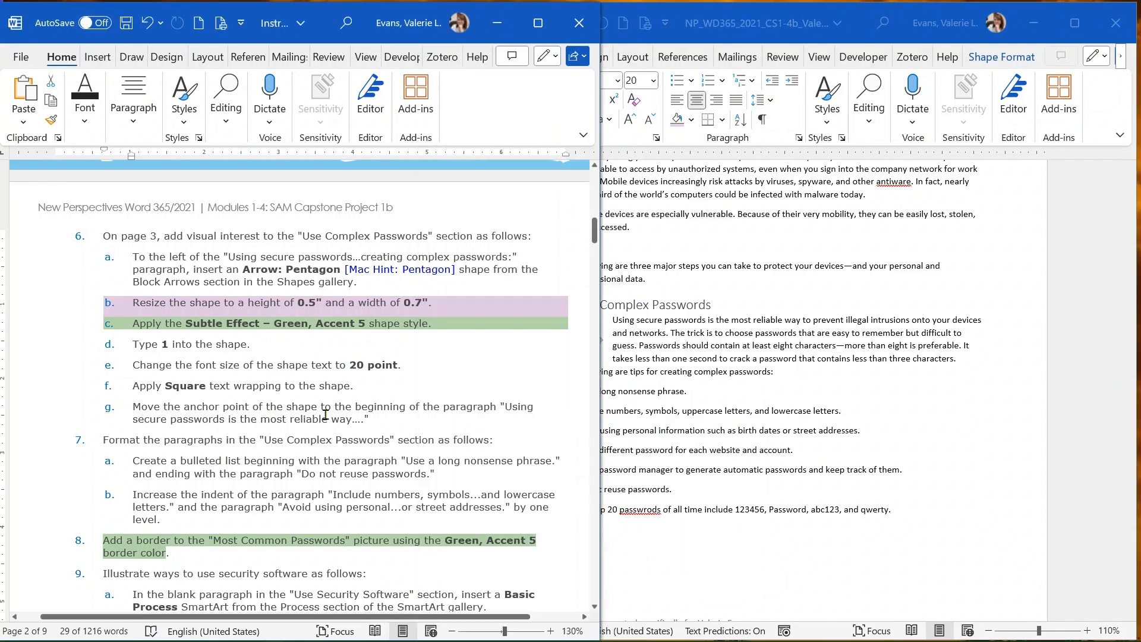
{"action": "left_click", "coordinate": [635, 343]}
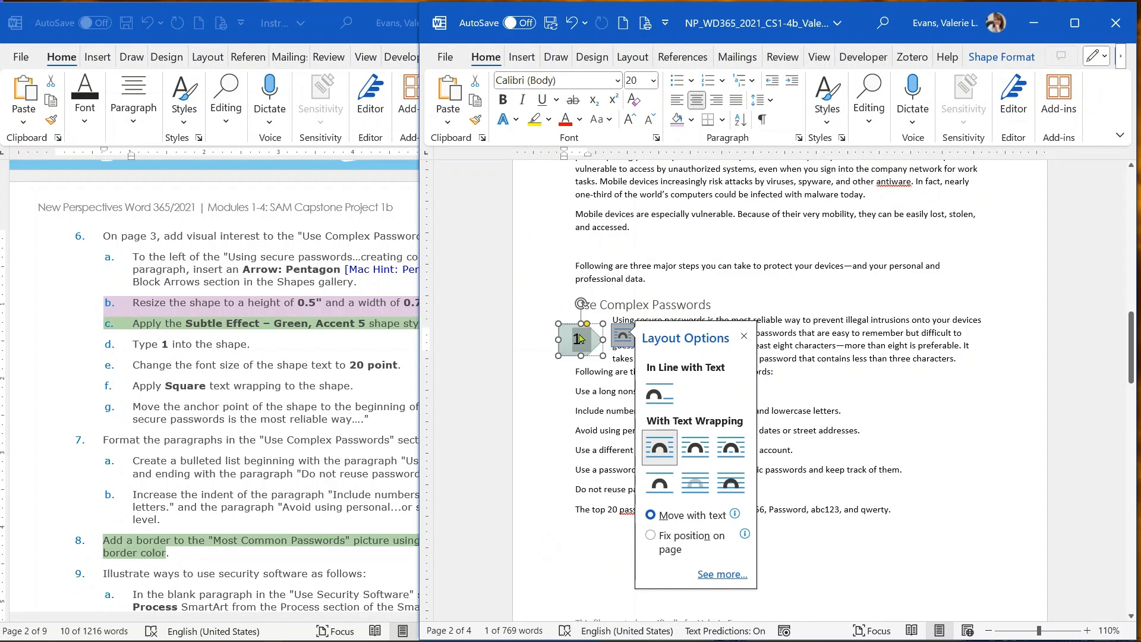
{"action": "left_click", "coordinate": [586, 339]}
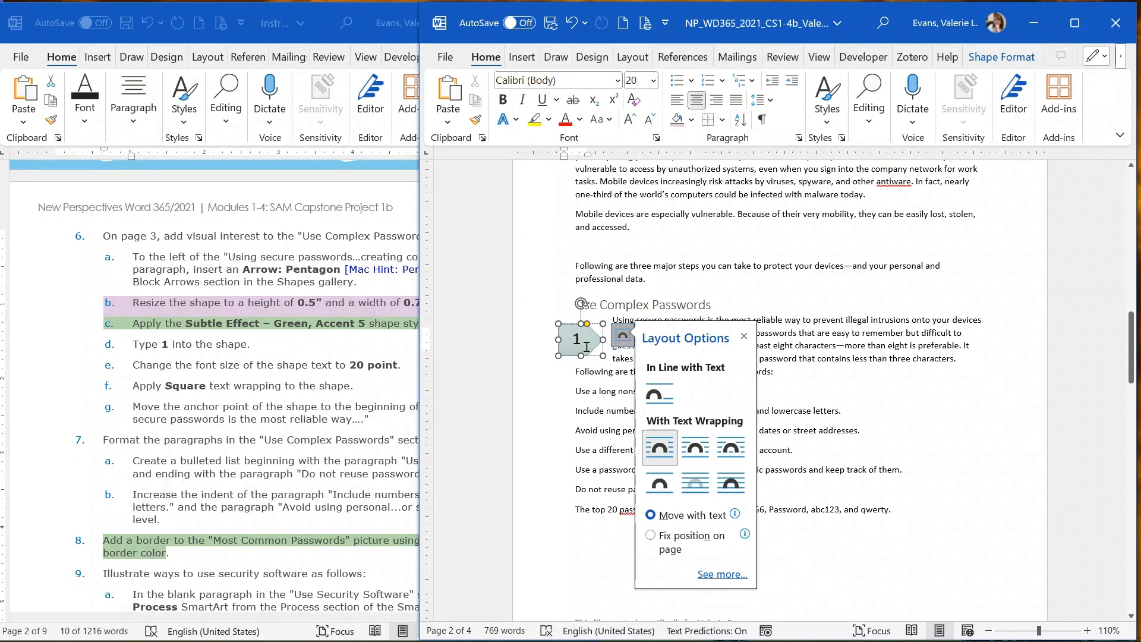
{"action": "left_click", "coordinate": [744, 337]}
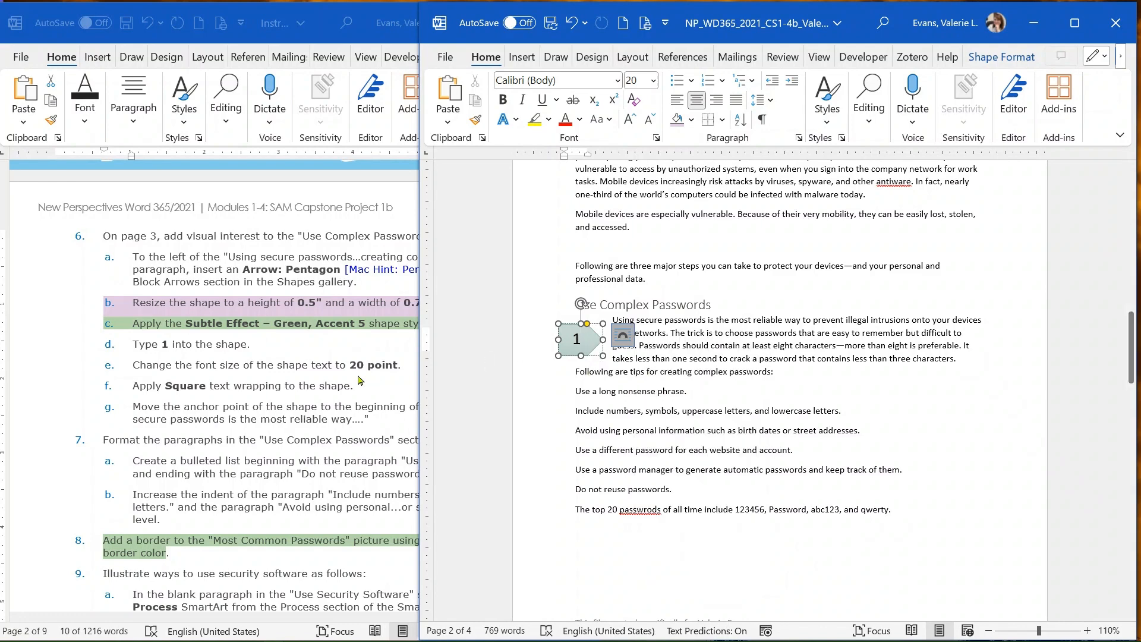
Consult the final figure's "Use Complex Passwords" page and move the pentagon arrow inward to align with the paragraph's left margin.
{"action": "left_click", "coordinate": [333, 375]}
{"action": "scroll", "coordinate": [333, 375], "scroll_direction": "down", "scroll_amount": 15}
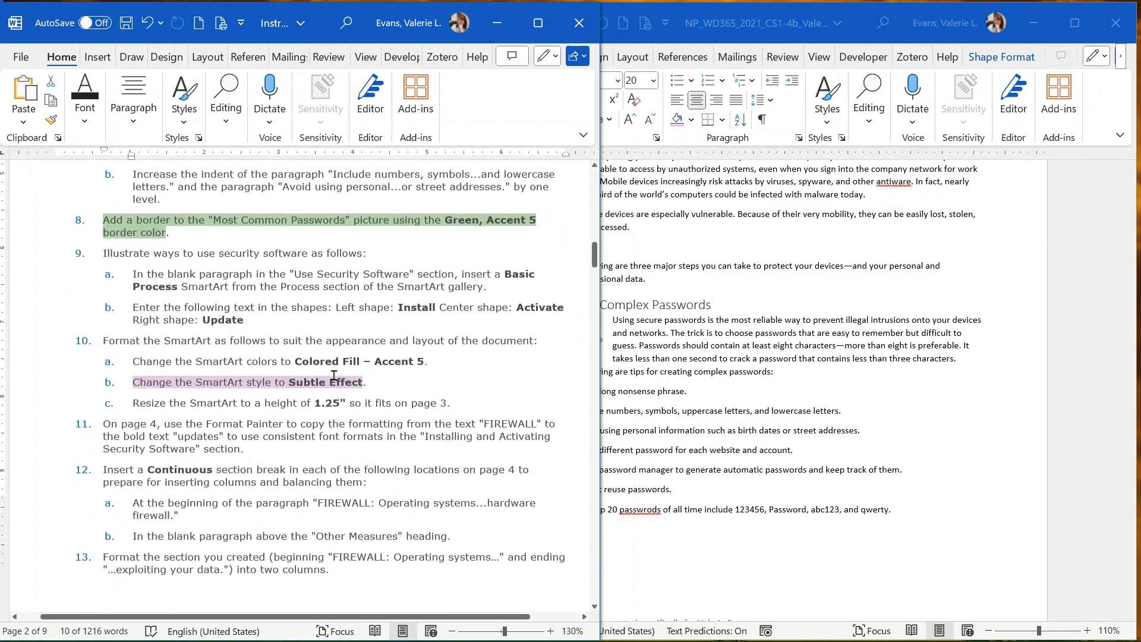
{"action": "scroll", "coordinate": [336, 385], "scroll_direction": "down", "scroll_amount": 15}
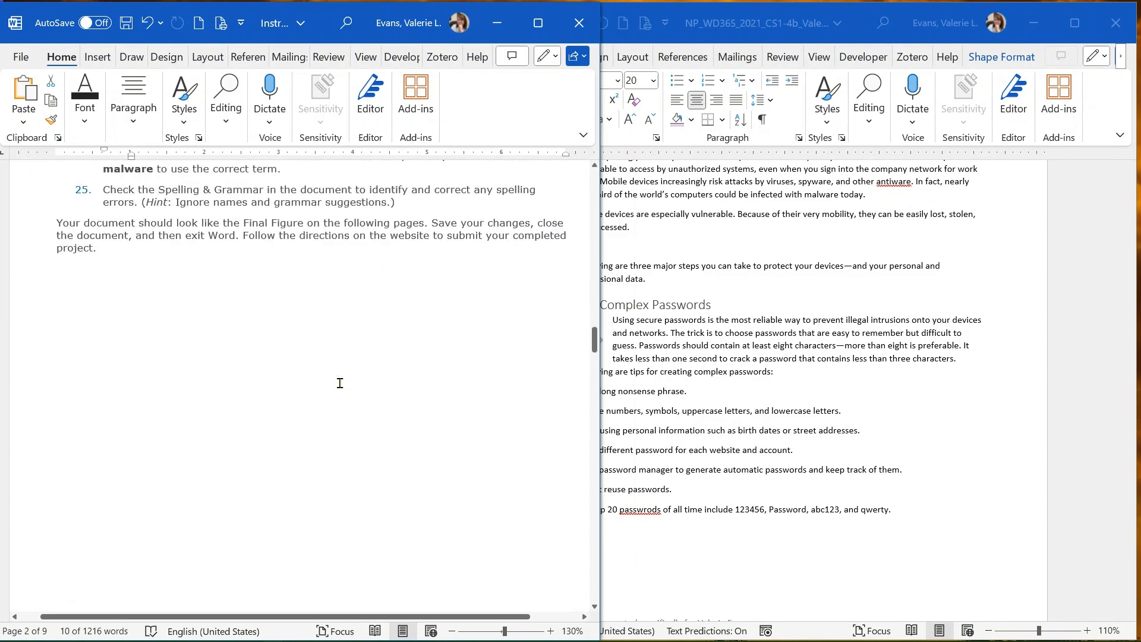
{"action": "scroll", "coordinate": [340, 385], "scroll_direction": "down", "scroll_amount": 15}
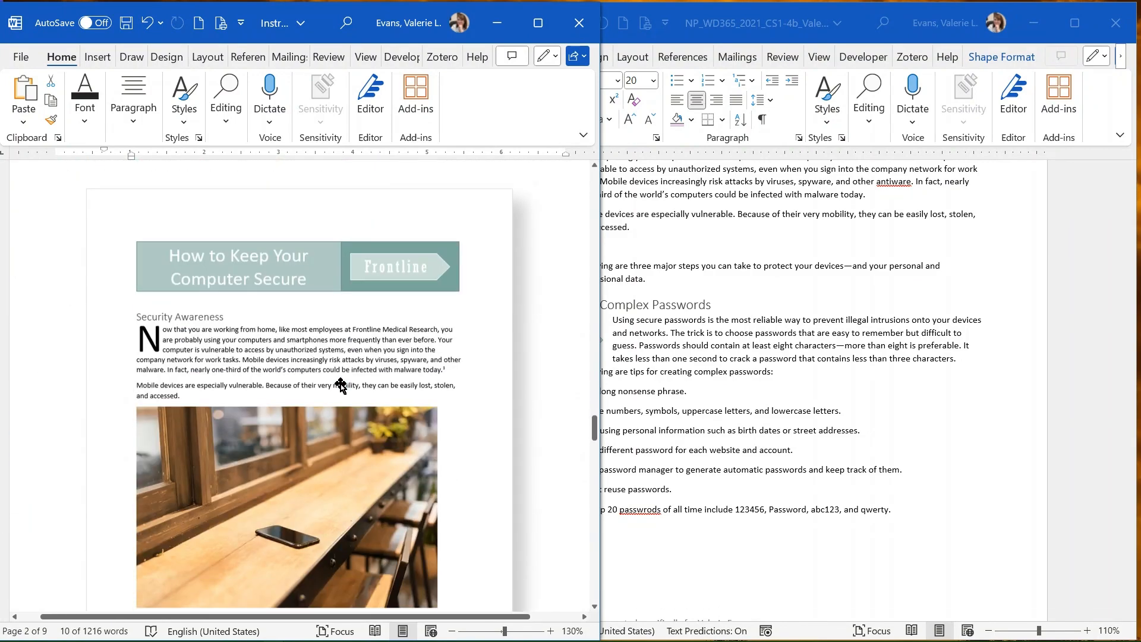
{"action": "scroll", "coordinate": [341, 385], "scroll_direction": "down", "scroll_amount": 5}
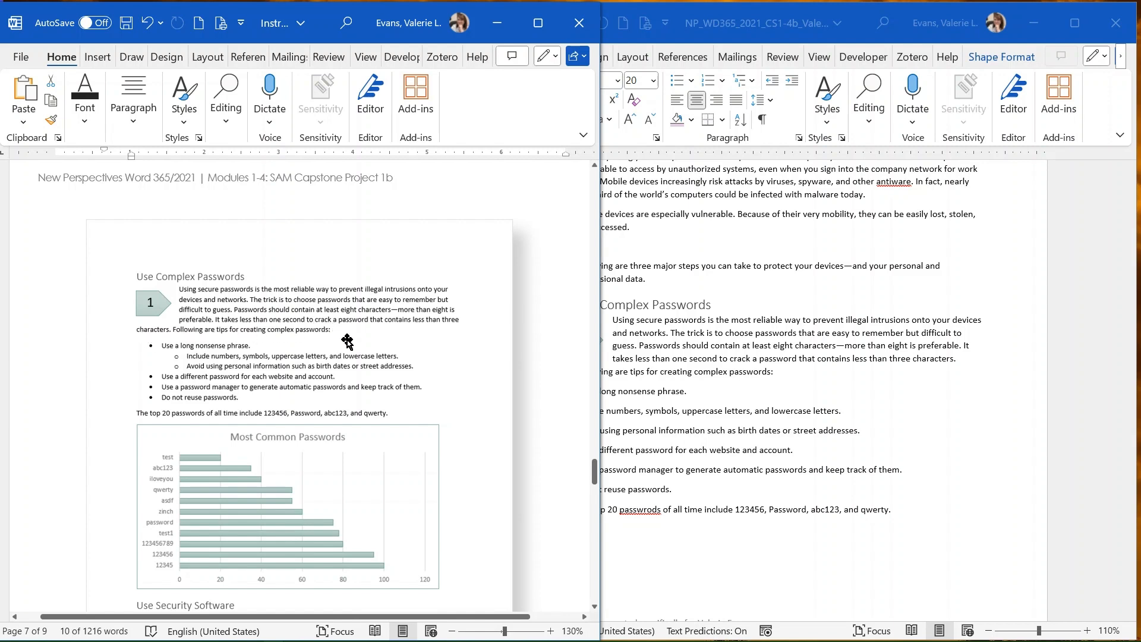
{"action": "left_click", "coordinate": [601, 340]}
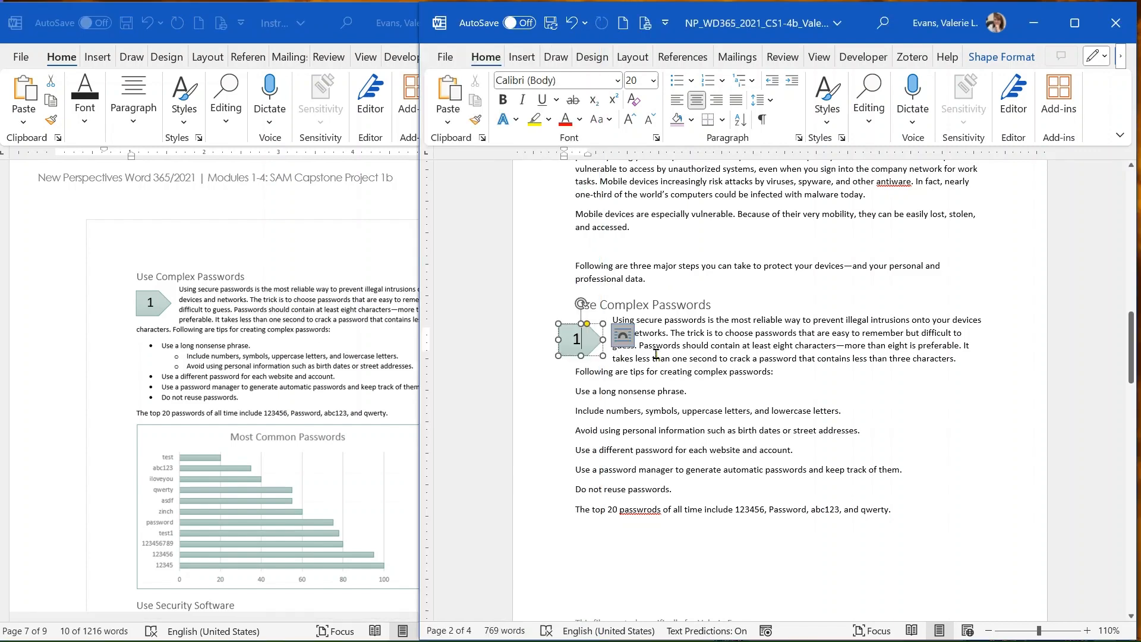
{"action": "left_click", "coordinate": [561, 347]}
{"action": "left_click", "coordinate": [564, 355]}
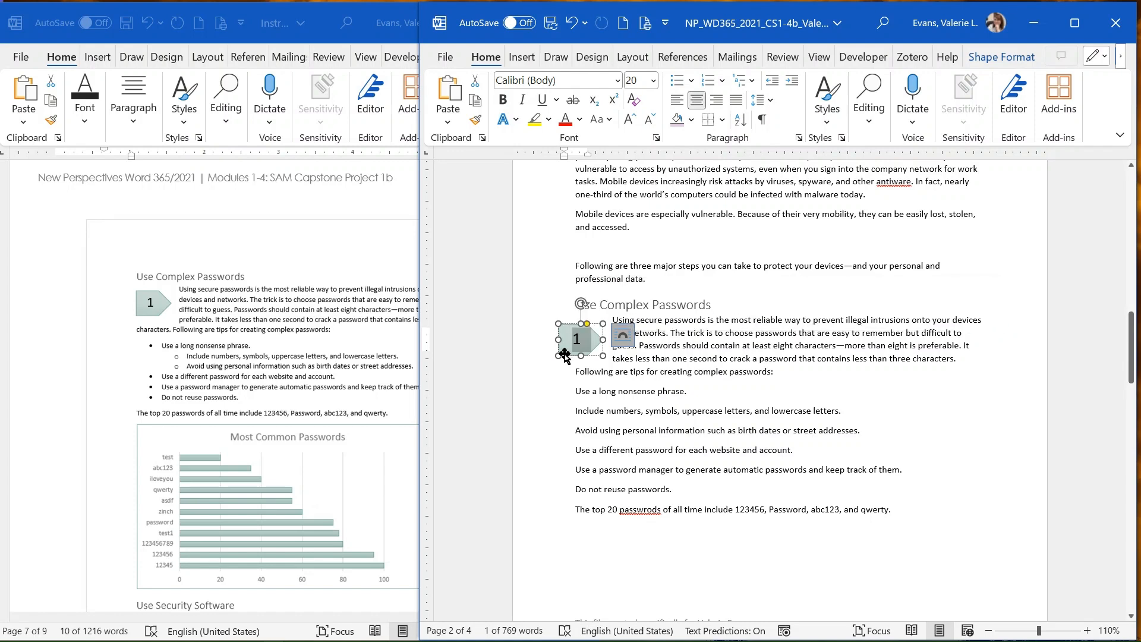
{"action": "left_click_drag", "start_coordinate": [564, 355], "coordinate": [585, 353]}
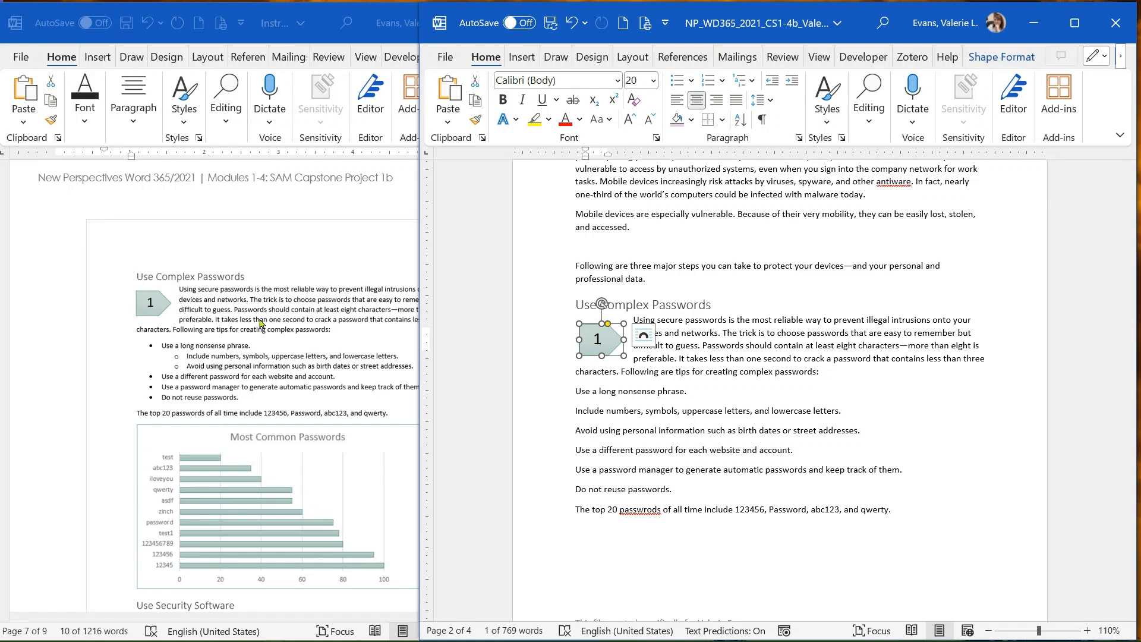
{"action": "left_click", "coordinate": [261, 322]}
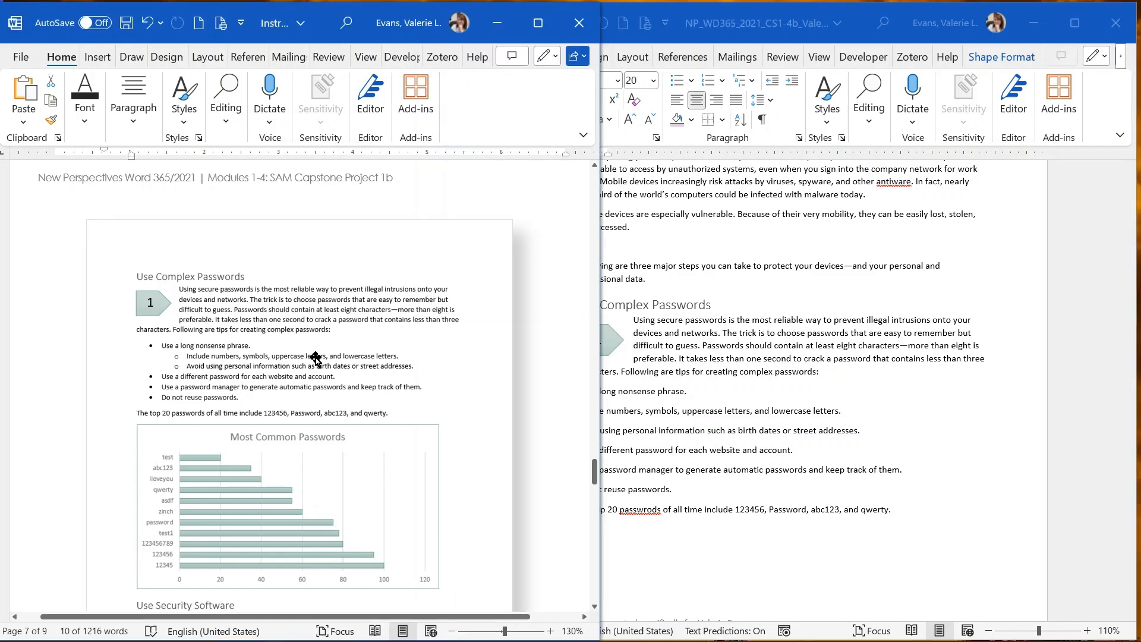
{"action": "left_click", "coordinate": [654, 344]}
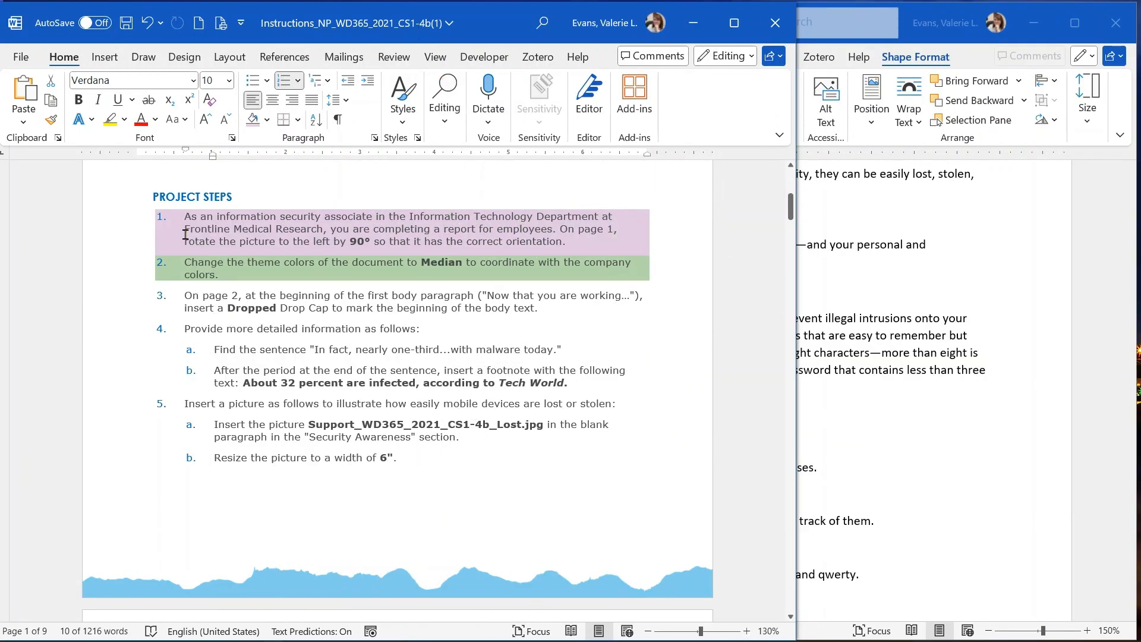
Highlight project instructions 1 through 4b in yellow in the instructions document.
{"action": "left_click", "coordinate": [181, 218]}
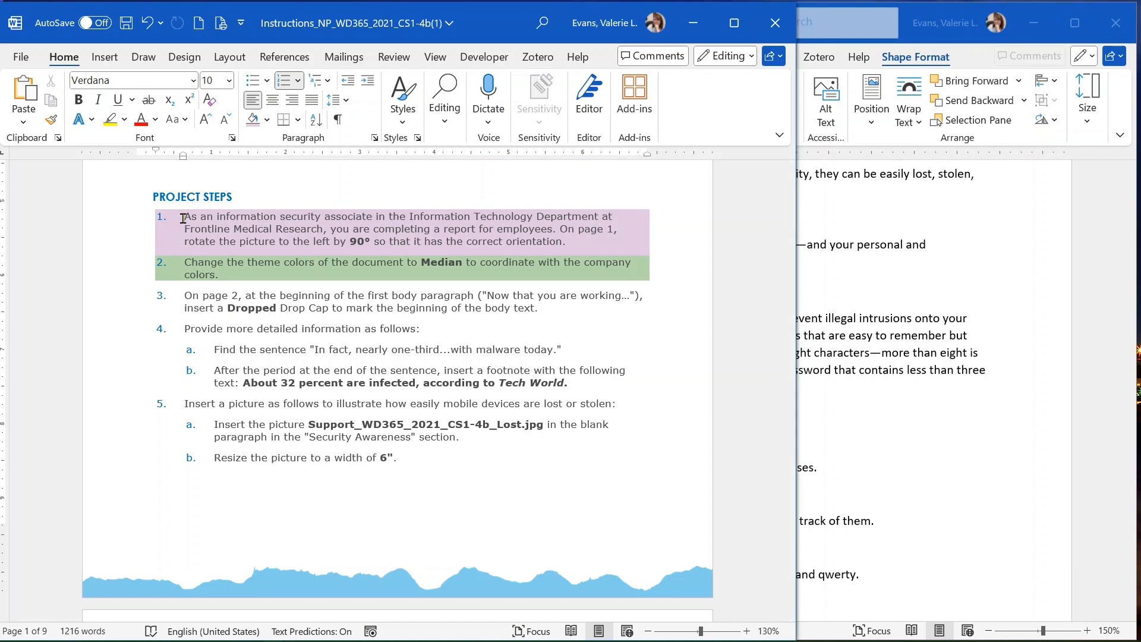
{"action": "left_click_drag", "start_coordinate": [183, 218], "coordinate": [572, 377]}
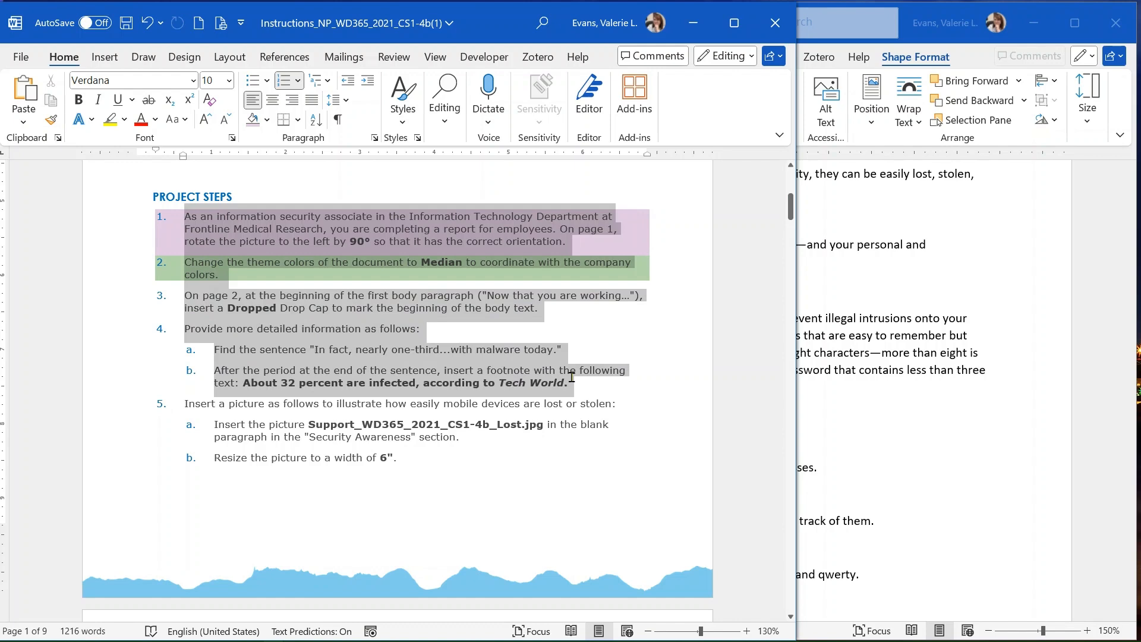
{"action": "left_click", "coordinate": [638, 353]}
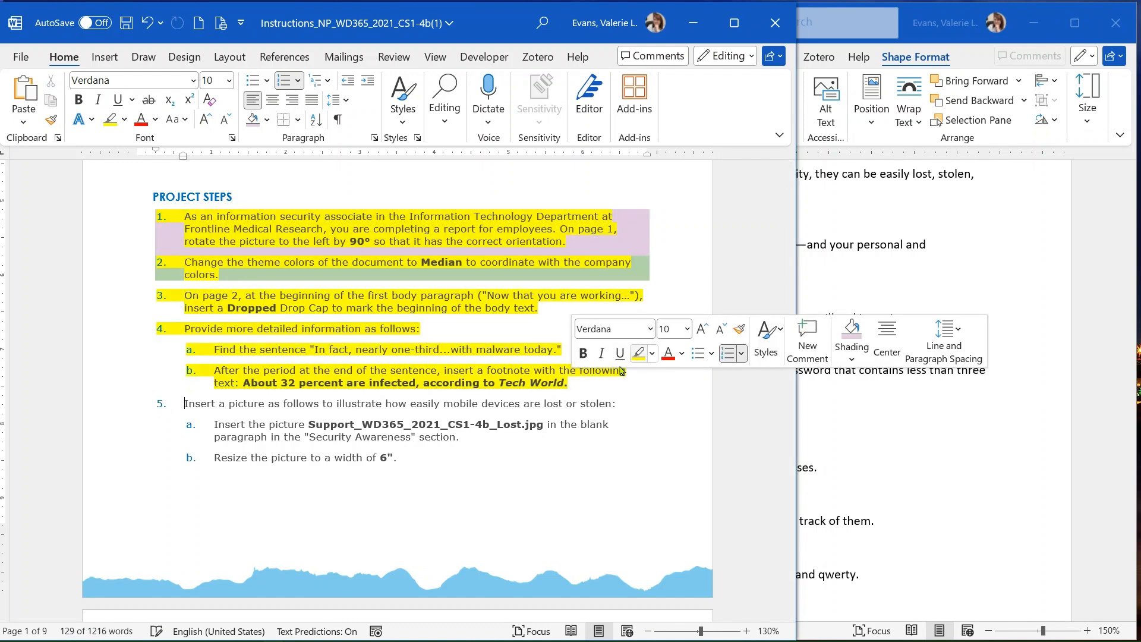
{"action": "left_click", "coordinate": [334, 441]}
Review the remaining project instructions and the final figure's pages through the "Use Complex Passwords" and "Use Security Software" sections.
{"action": "scroll", "coordinate": [334, 441], "scroll_direction": "down", "scroll_amount": 10}
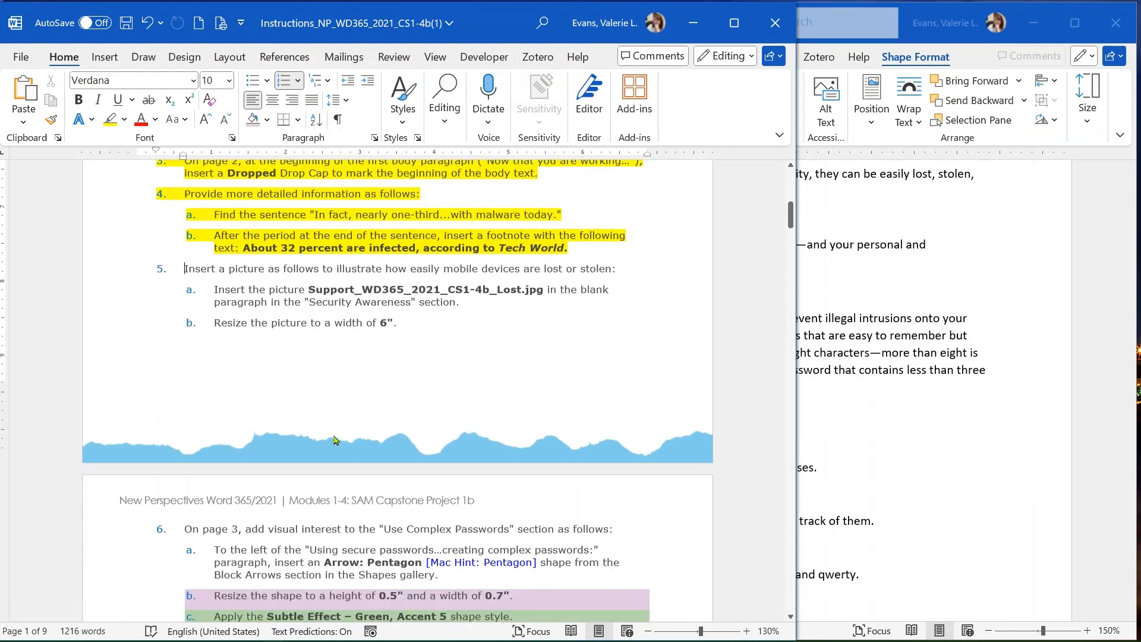
{"action": "scroll", "coordinate": [333, 435], "scroll_direction": "down", "scroll_amount": 3}
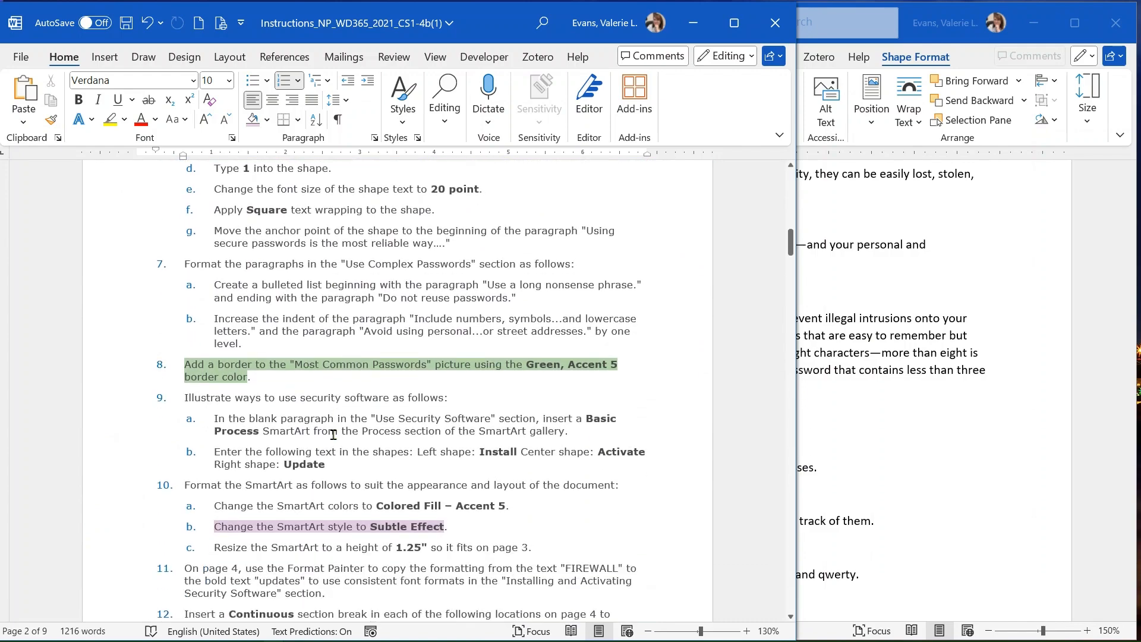
{"action": "scroll", "coordinate": [333, 434], "scroll_direction": "down", "scroll_amount": 20}
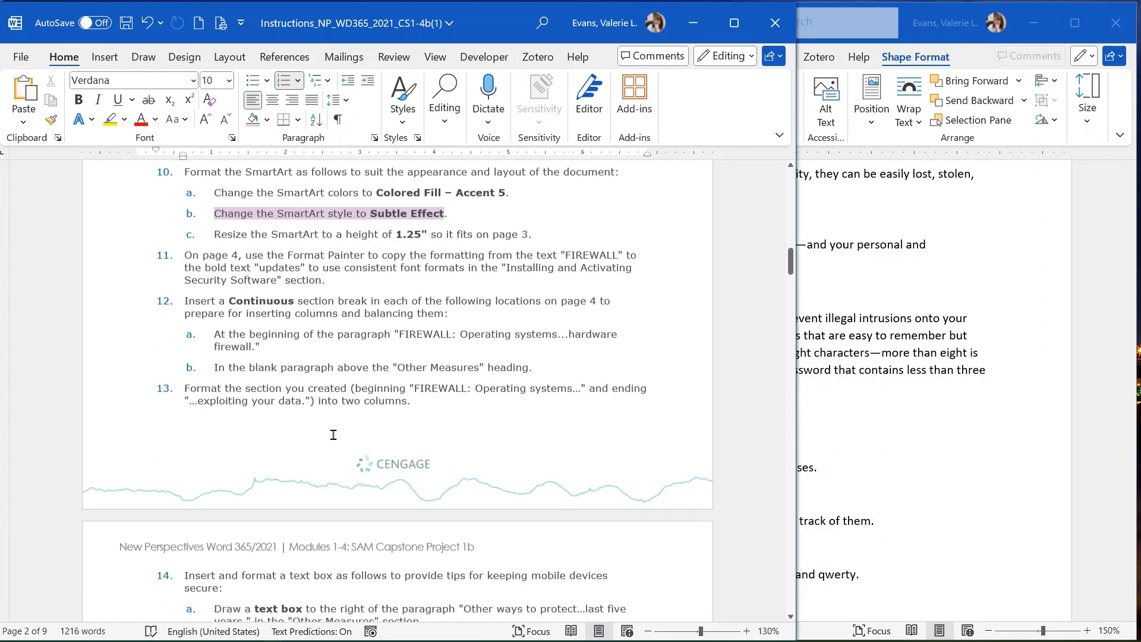
{"action": "scroll", "coordinate": [334, 435], "scroll_direction": "down", "scroll_amount": 20}
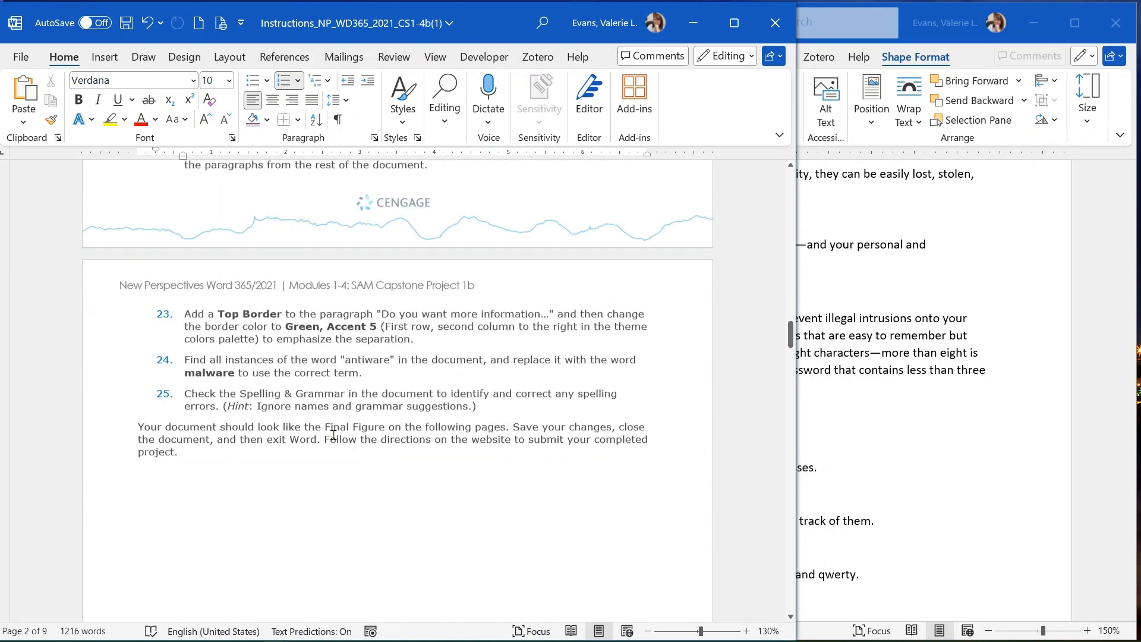
{"action": "scroll", "coordinate": [334, 440], "scroll_direction": "down", "scroll_amount": 20}
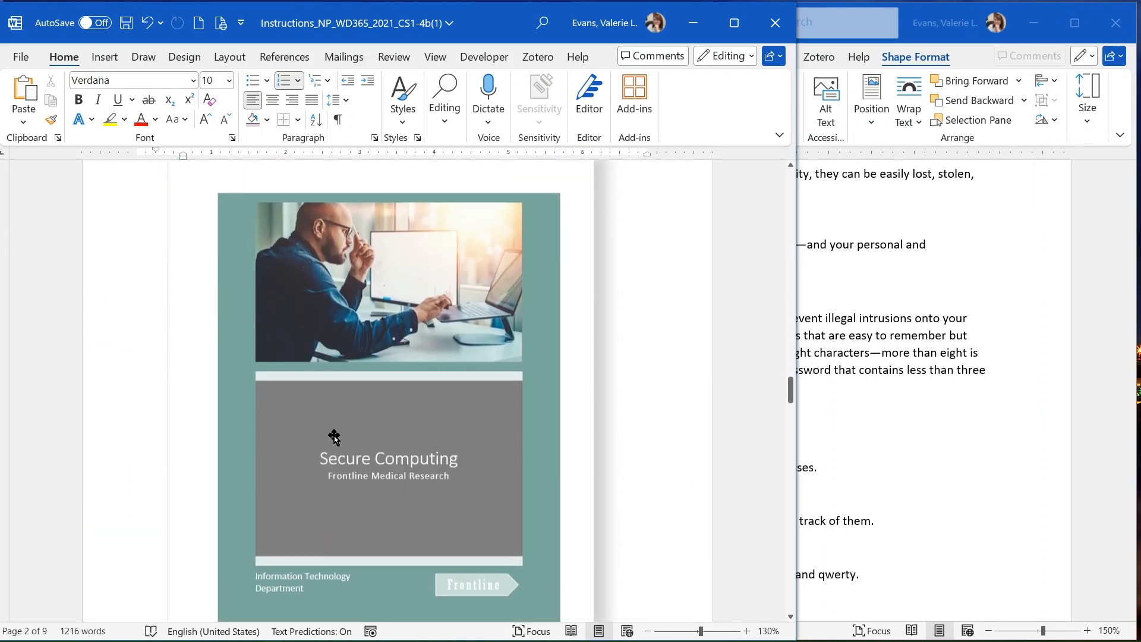
{"action": "scroll", "coordinate": [335, 438], "scroll_direction": "down", "scroll_amount": 20}
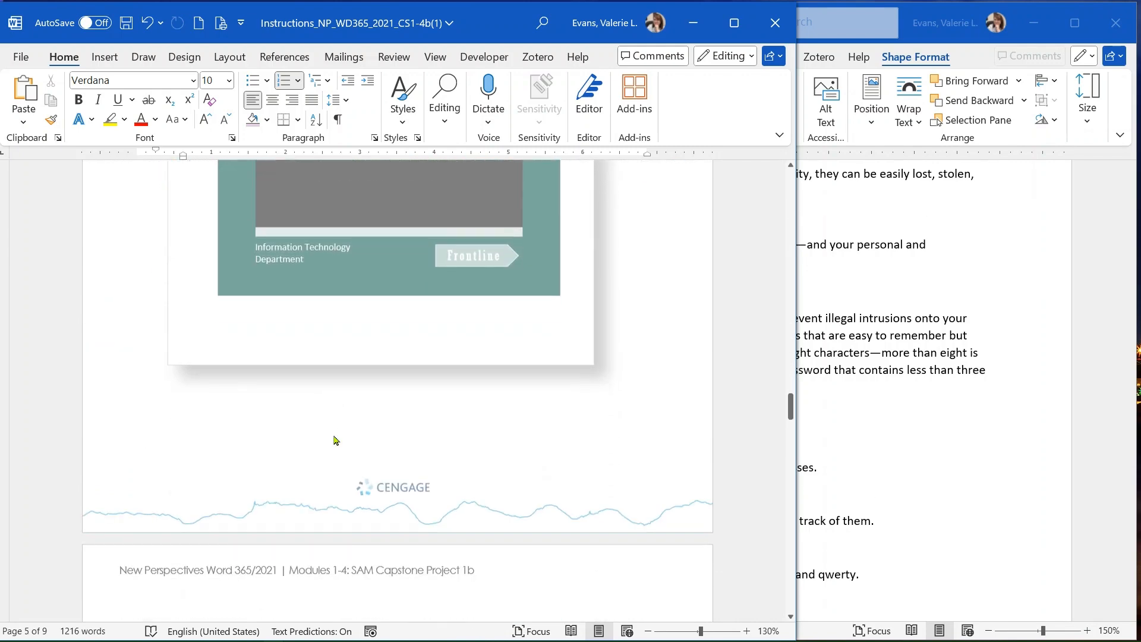
{"action": "scroll", "coordinate": [334, 437], "scroll_direction": "down", "scroll_amount": 5}
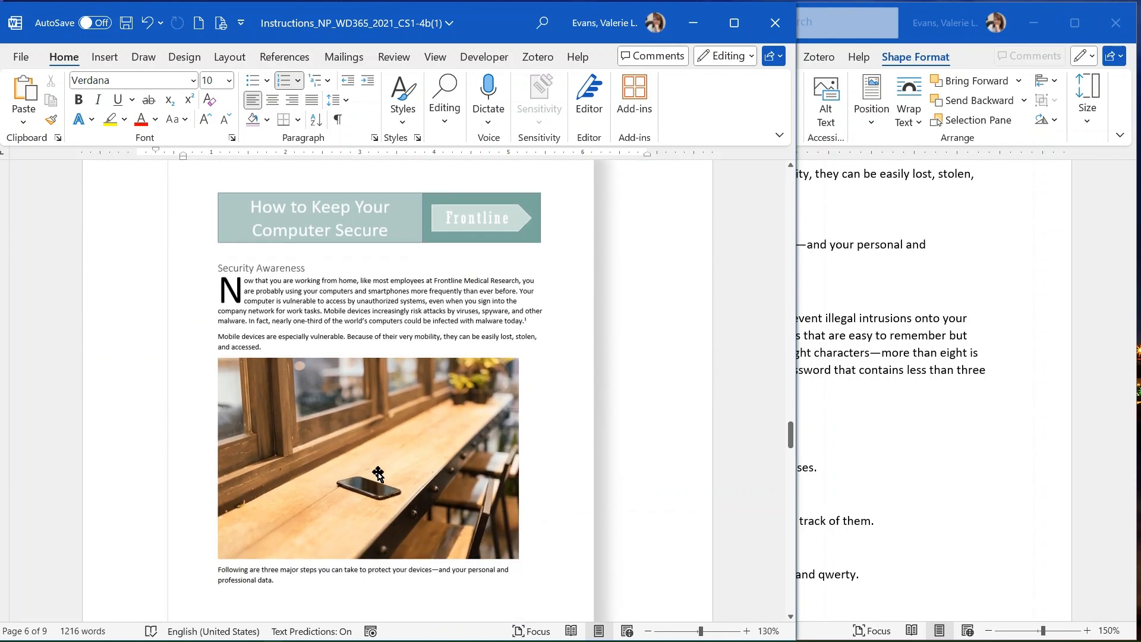
{"action": "scroll", "coordinate": [378, 474], "scroll_direction": "down", "scroll_amount": 10}
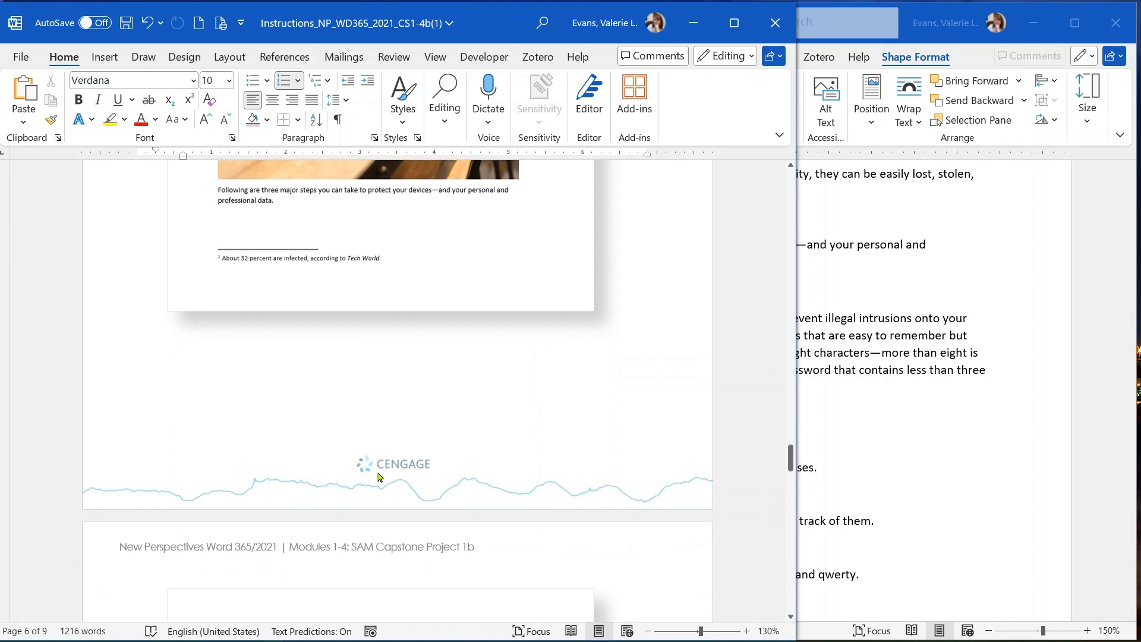
{"action": "scroll", "coordinate": [378, 474], "scroll_direction": "down", "scroll_amount": 10}
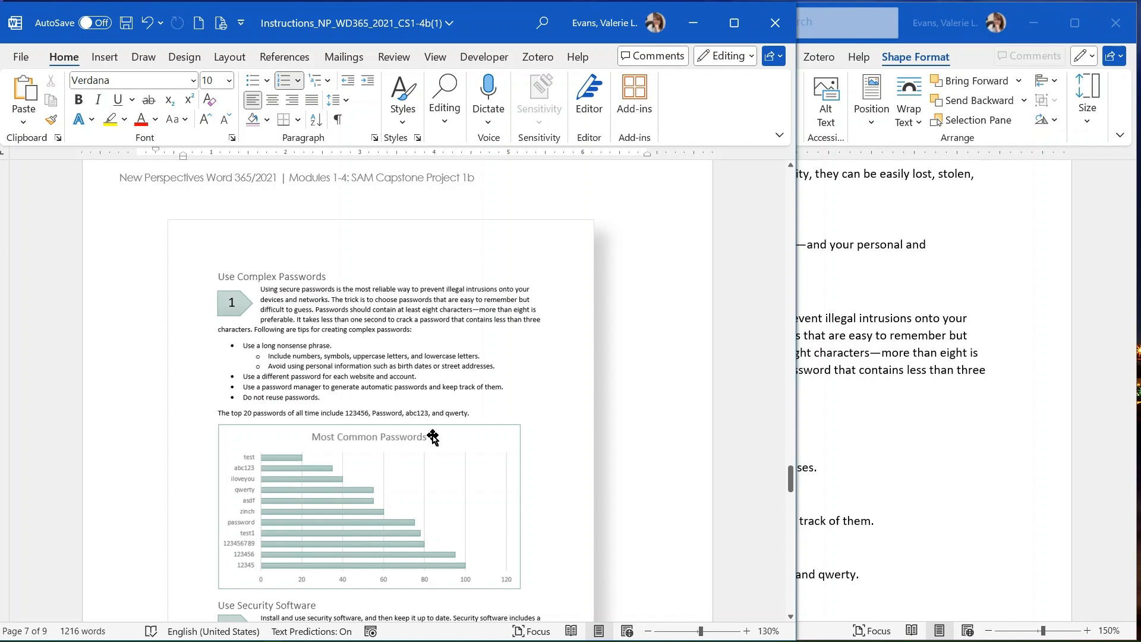
{"action": "scroll", "coordinate": [436, 443], "scroll_direction": "down", "scroll_amount": 3}
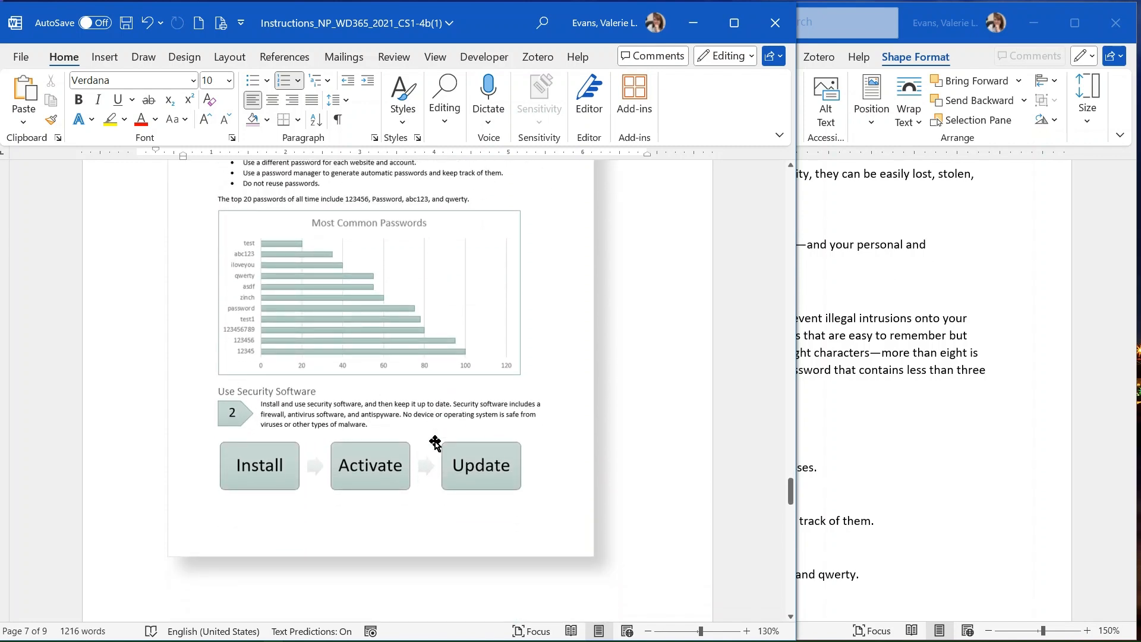